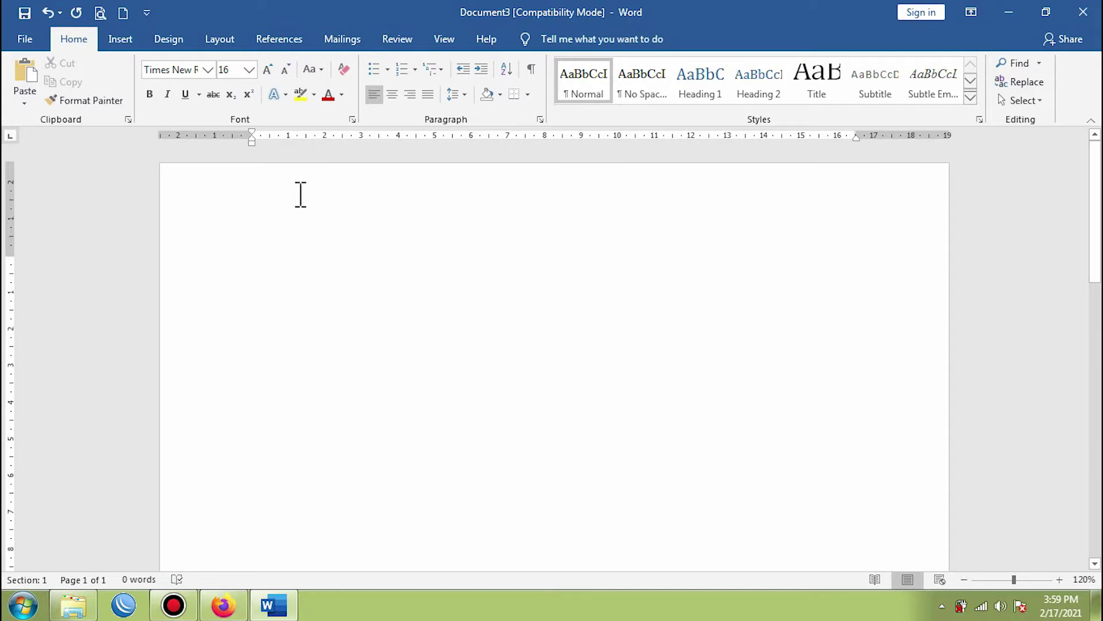
- Insert an empty 3x3 table from the Insert ribbon's Table grid
{"action": "left_click", "coordinate": [123, 40]}
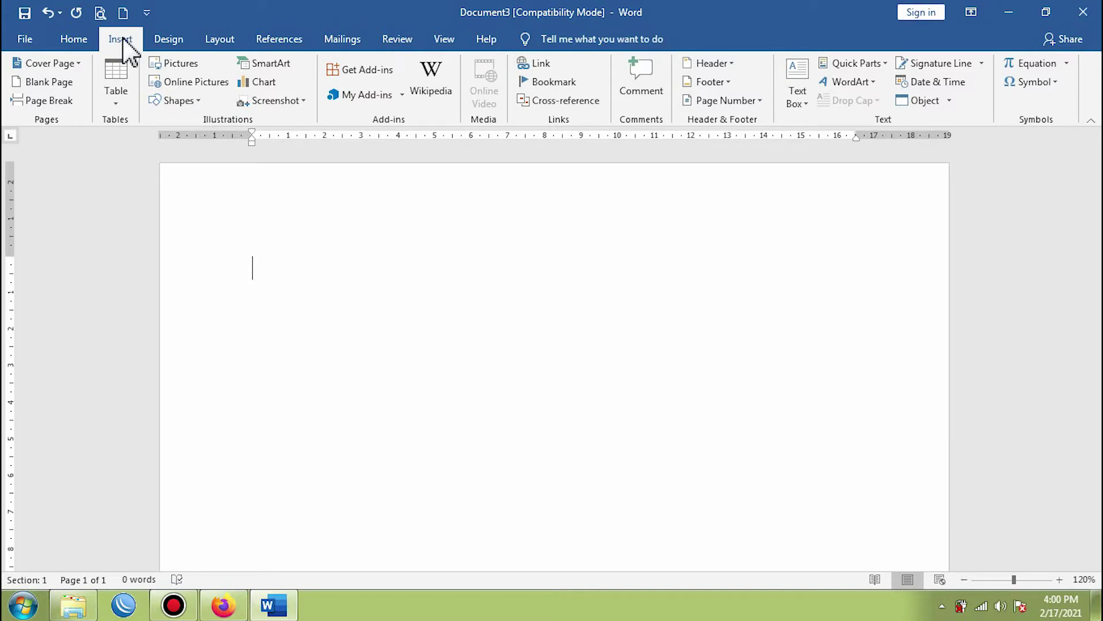
{"action": "left_click", "coordinate": [117, 85]}
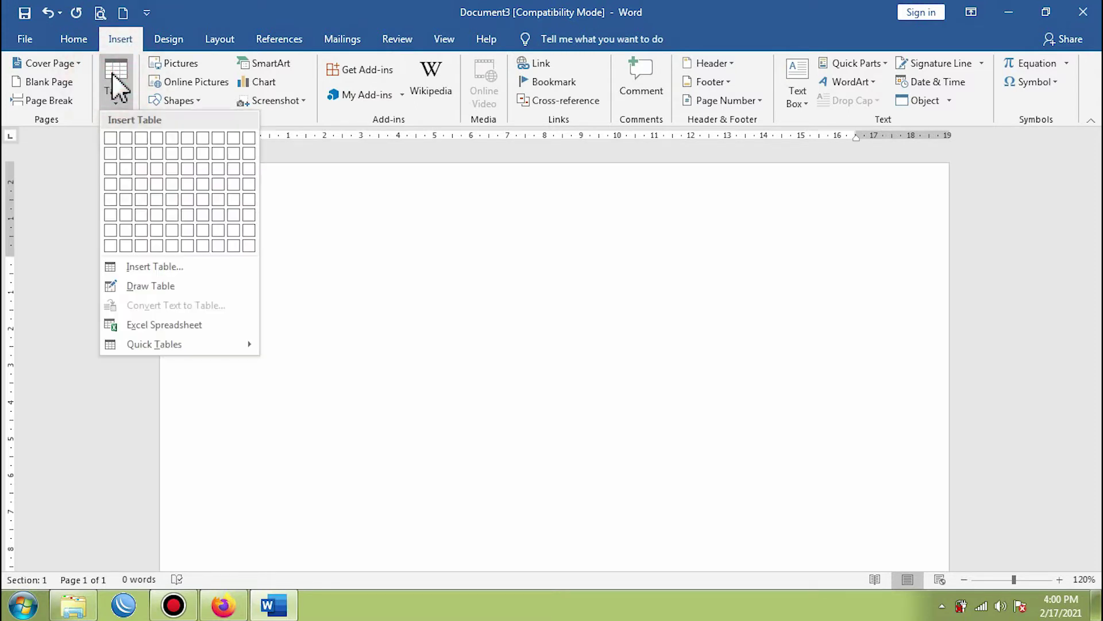
{"action": "left_click", "coordinate": [142, 168]}
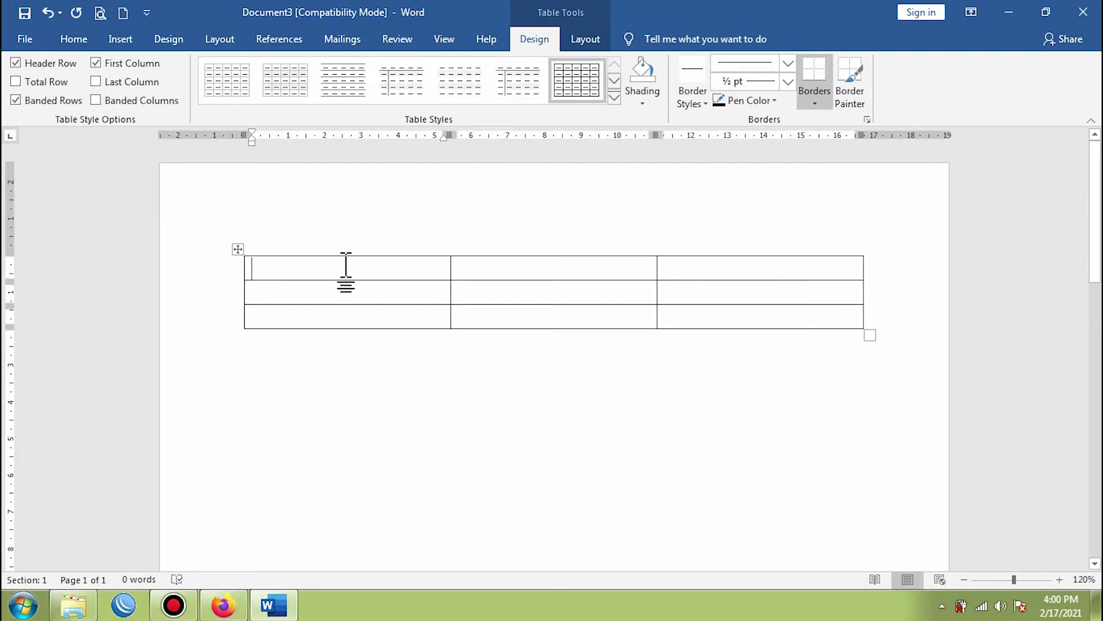
- Drag the border between columns 2 and 3 left to shrink the middle column to a thin strip
{"action": "left_click", "coordinate": [274, 269]}
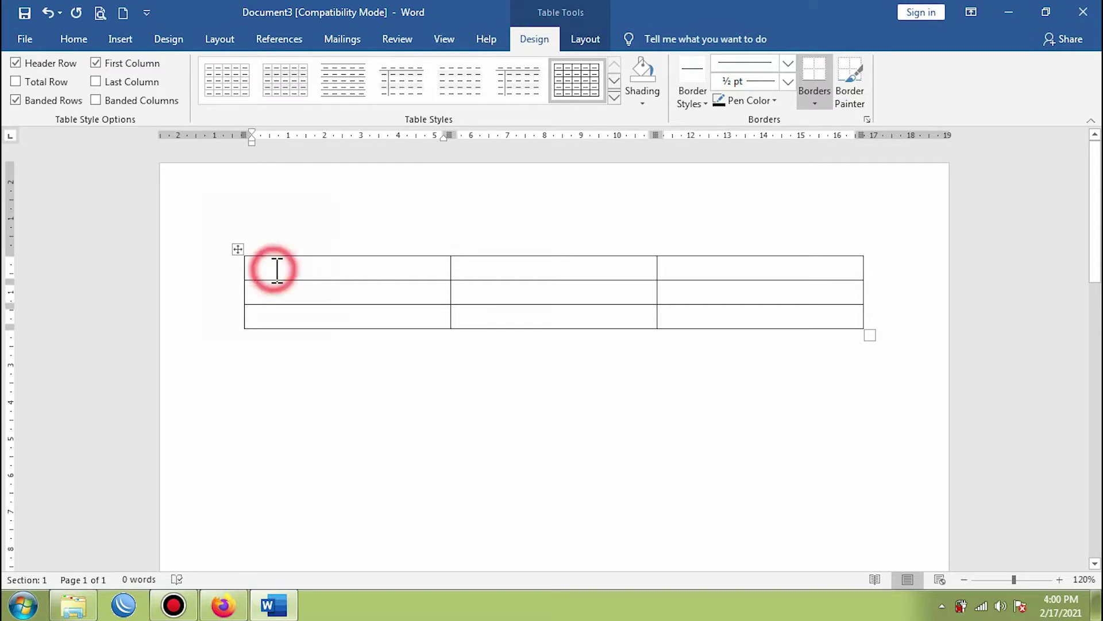
{"action": "left_click", "coordinate": [311, 270]}
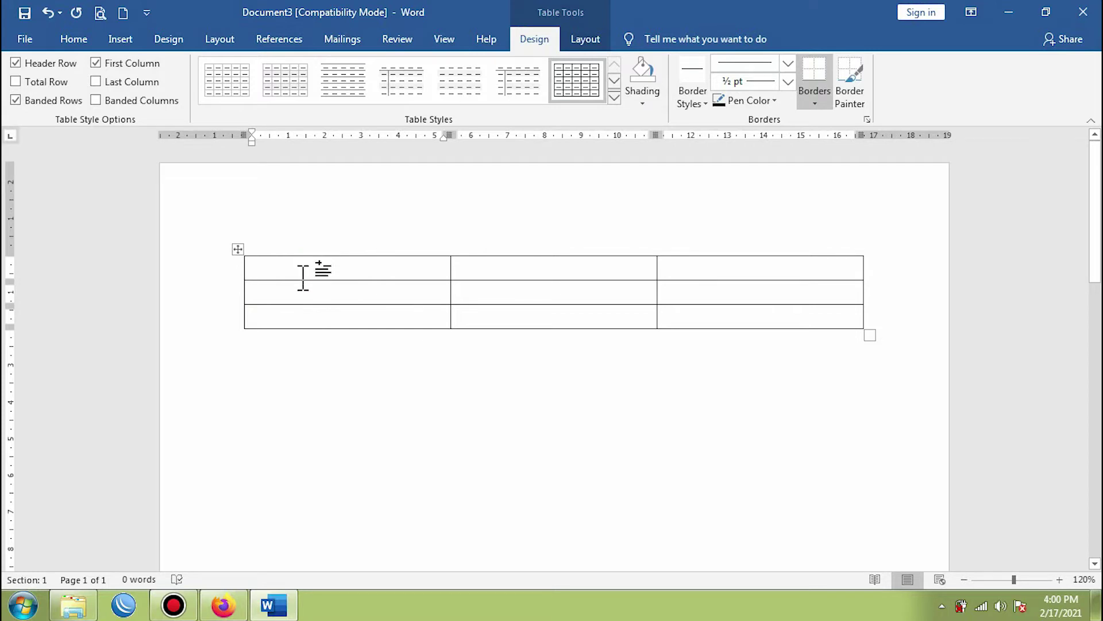
{"action": "left_click", "coordinate": [292, 319]}
{"action": "left_click", "coordinate": [510, 265]}
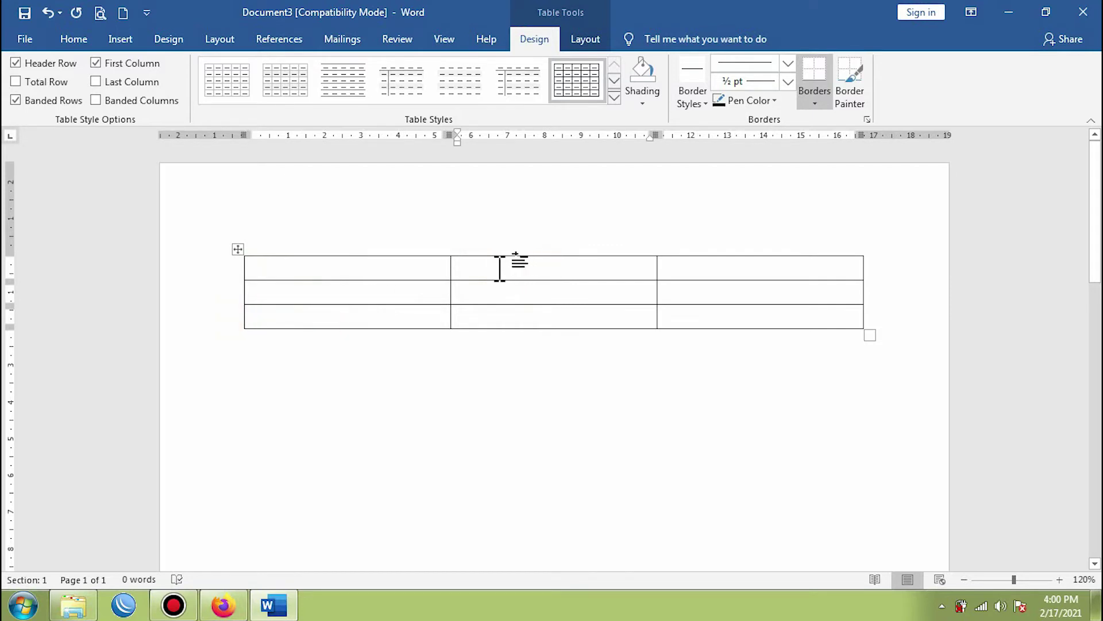
{"action": "left_click", "coordinate": [733, 264]}
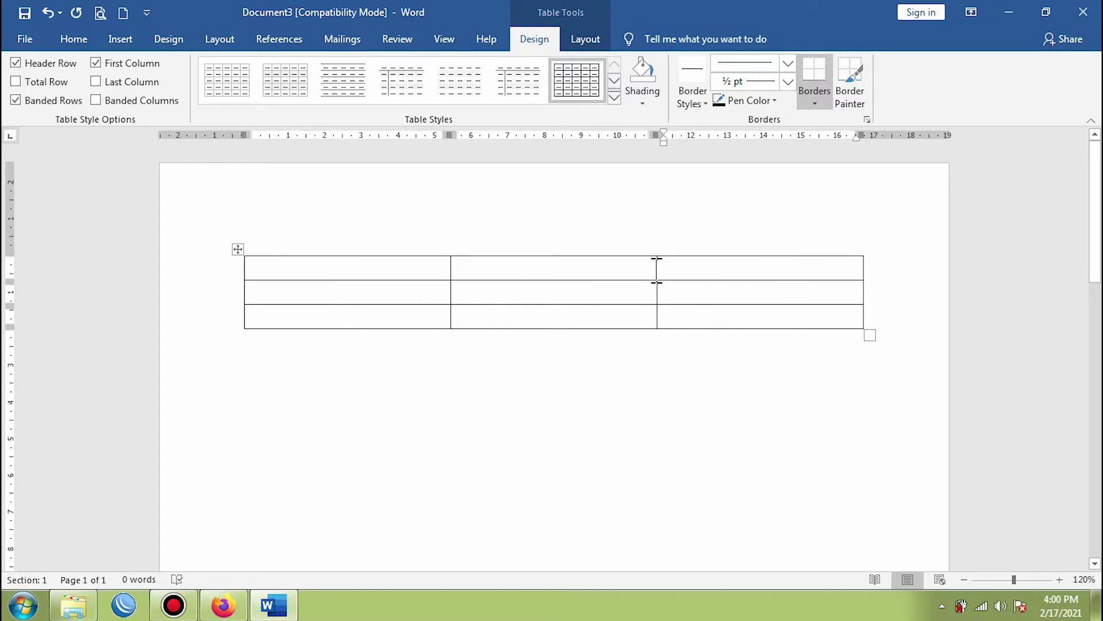
{"action": "left_click_drag", "start_coordinate": [655, 269], "coordinate": [572, 270]}
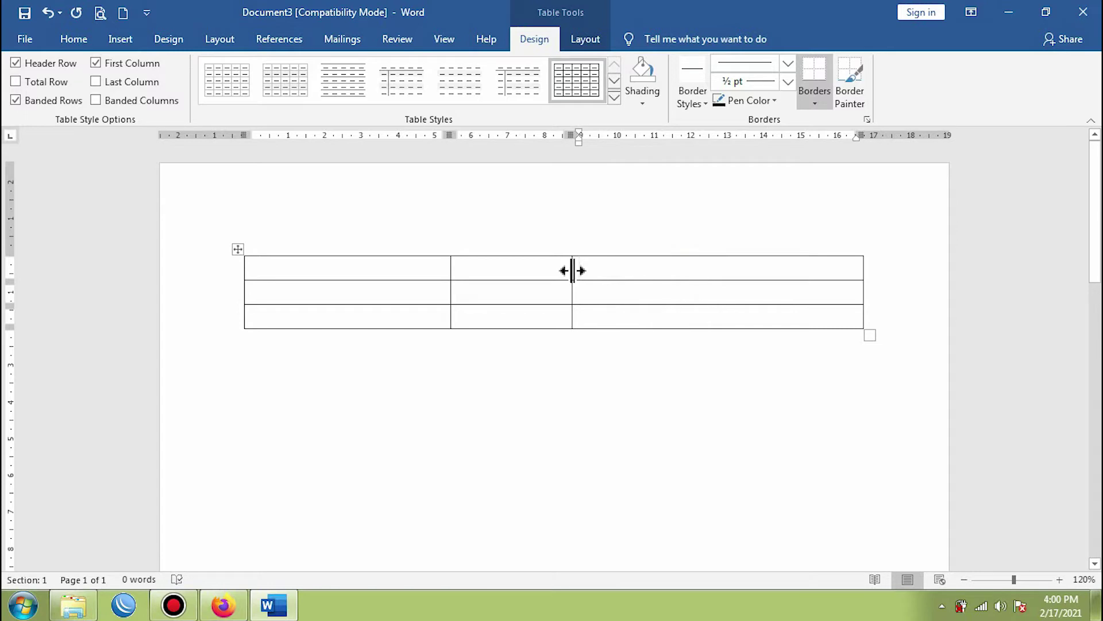
{"action": "left_click_drag", "start_coordinate": [573, 271], "coordinate": [477, 279]}
- Label the first row Nama with a colon and enter the person's full name, fixing its capitalisation
{"action": "left_click", "coordinate": [280, 268]}
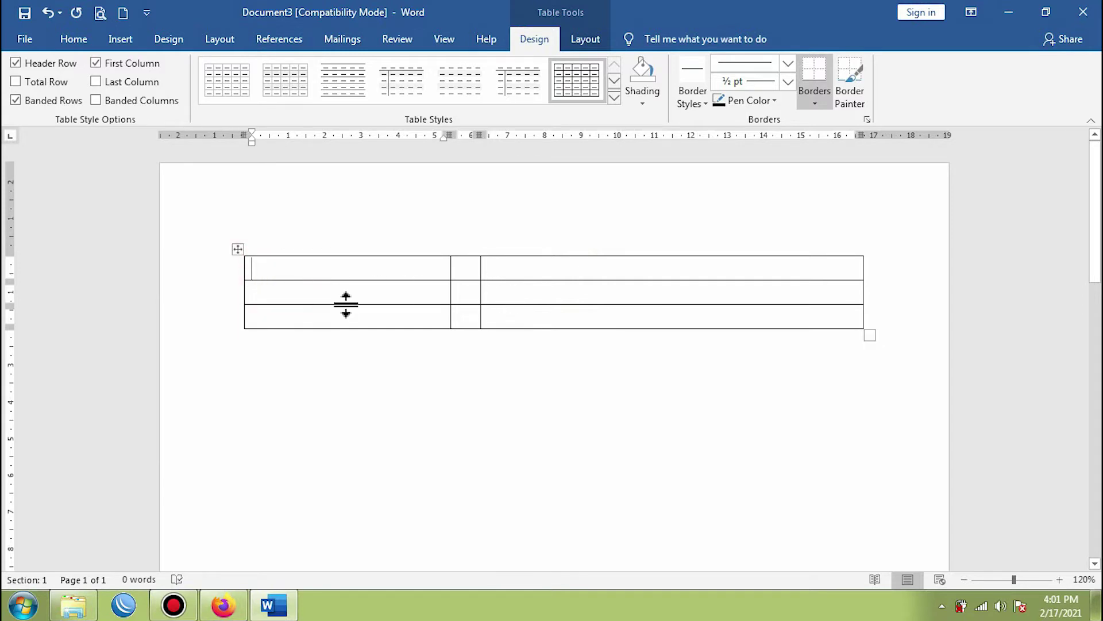
{"action": "type", "text": "Nama"}
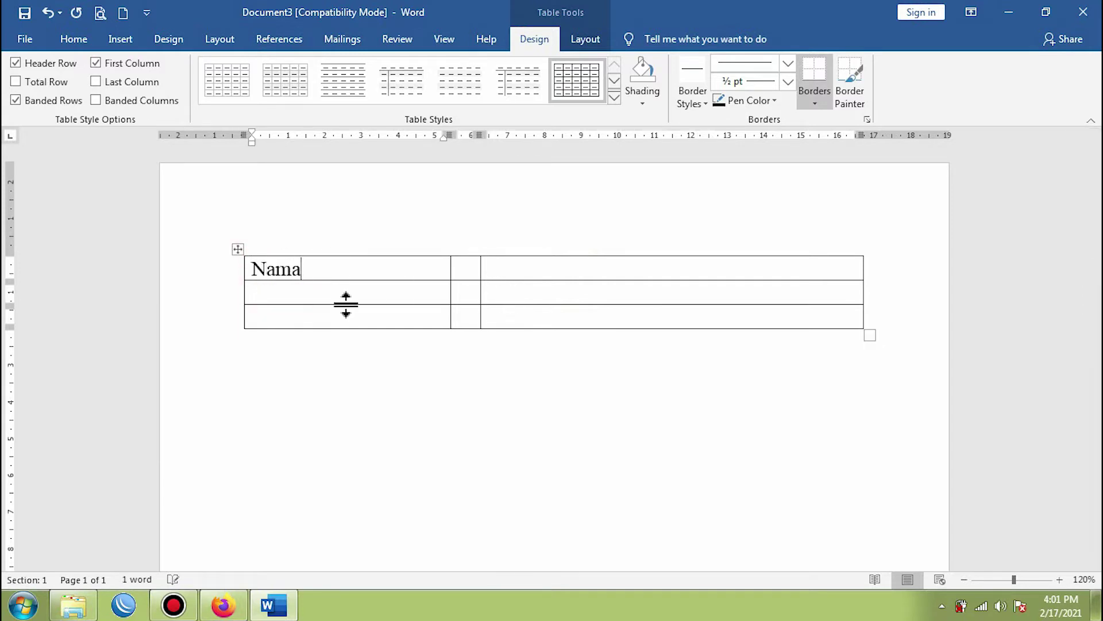
{"action": "key", "text": "Tab"}
{"action": "type", "text": "::"}
{"action": "key", "text": "Tab"}
{"action": "type", "text": "Dewa KElana"}
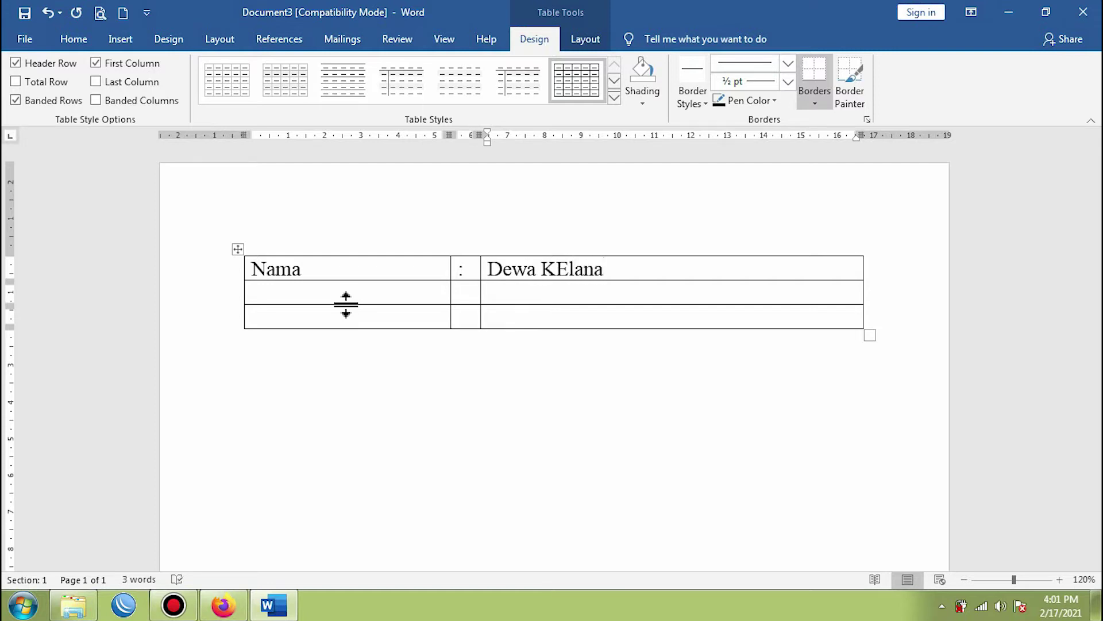
{"action": "key", "text": "Down"}
{"action": "left_click", "coordinate": [569, 270]}
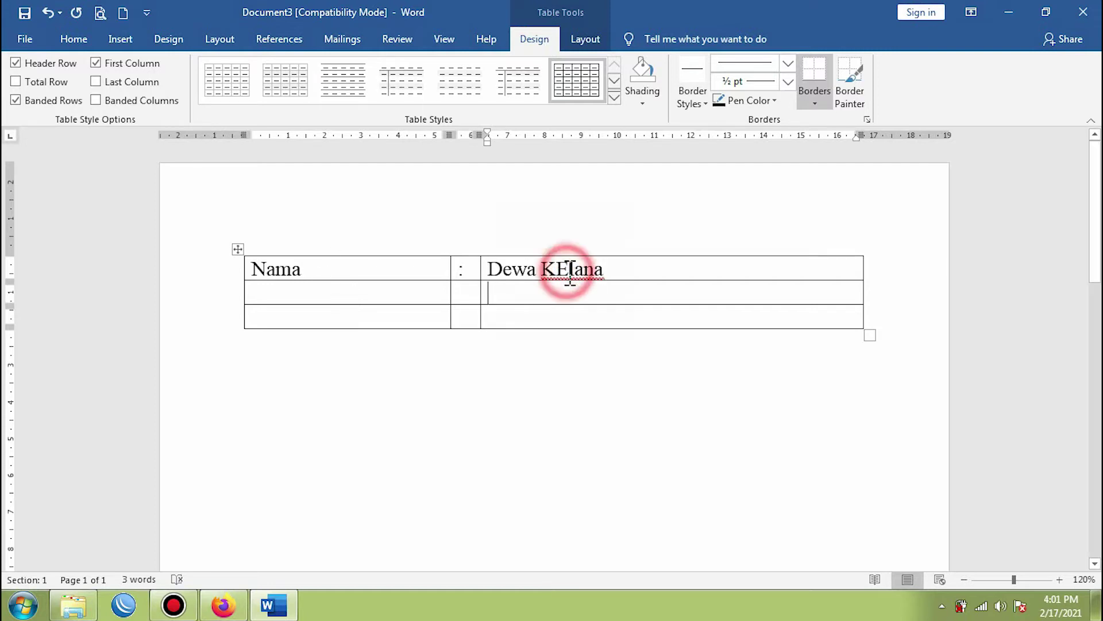
{"action": "key", "text": "BackSpace"}
{"action": "type", "text": "e"}
- Add the labels NIK, Alamat and, in a new fourth row, Keahlian
{"action": "left_click", "coordinate": [261, 292]}
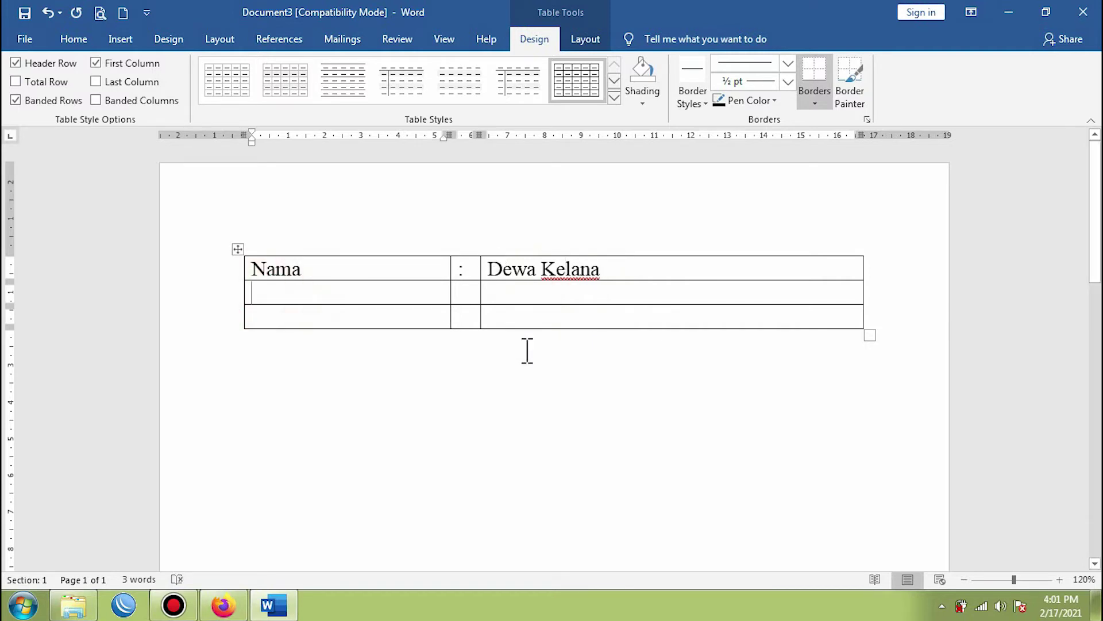
{"action": "type", "text": "NIK"}
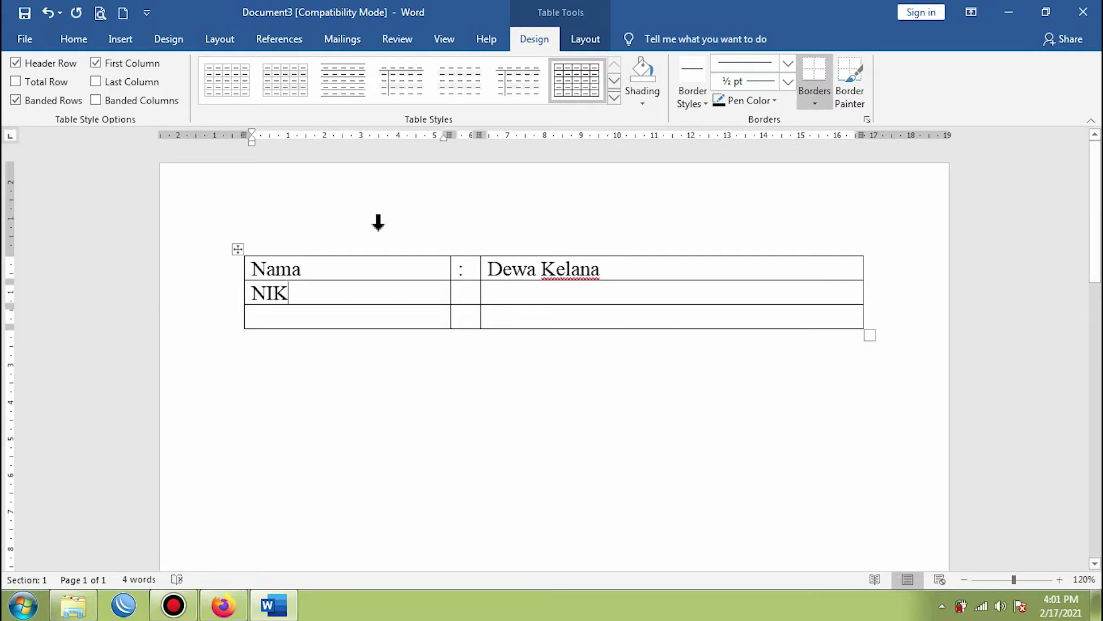
{"action": "left_click", "coordinate": [291, 313]}
{"action": "type", "text": "Alamat"}
{"action": "key", "text": "Tab"}
{"action": "key", "text": "Tab"}
{"action": "key", "text": "Tab"}
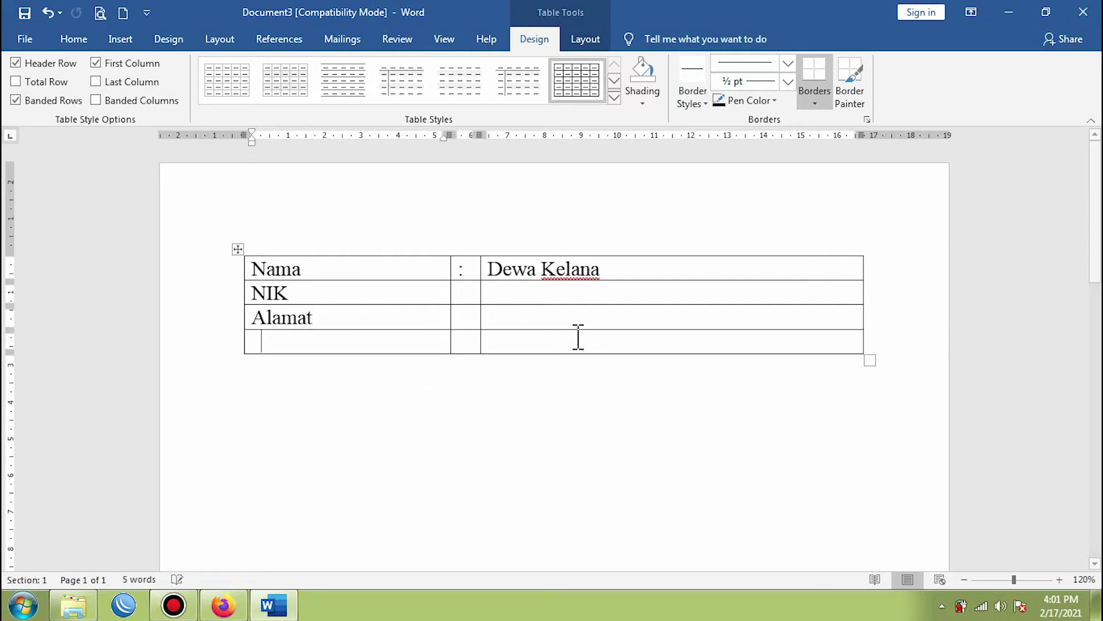
{"action": "type", "text": "Keahlian"}
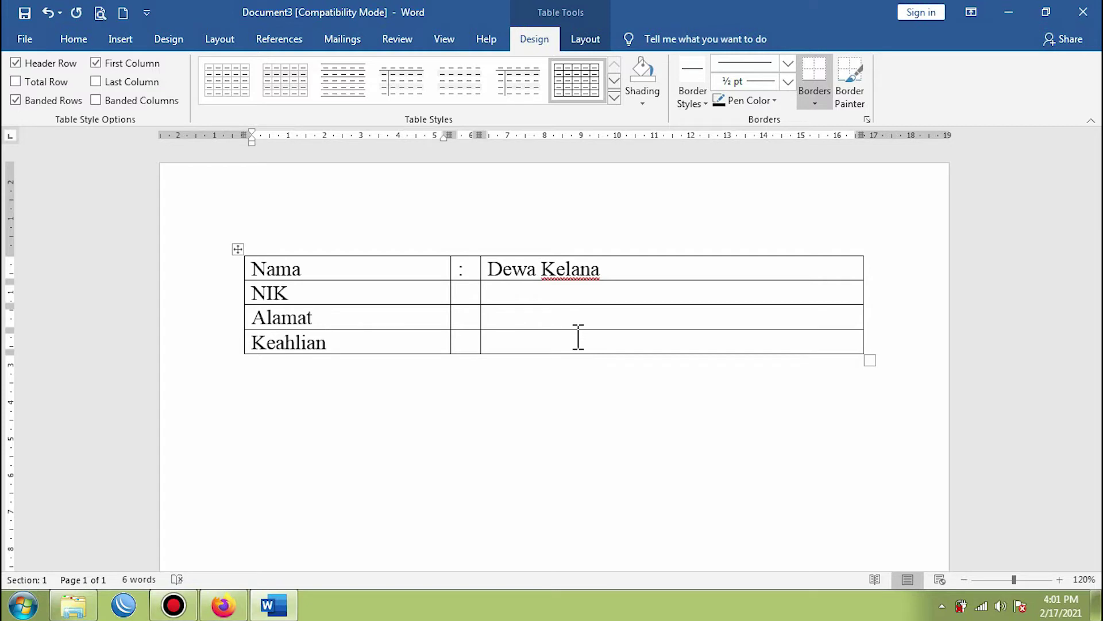
- Put colons in the middle cells of the NIK and Alamat rows
{"action": "left_click", "coordinate": [475, 296]}
{"action": "type", "text": ":"}
{"action": "key", "text": "Down"}
{"action": "type", "text": ":"}
{"action": "key", "text": "shift+Down"}
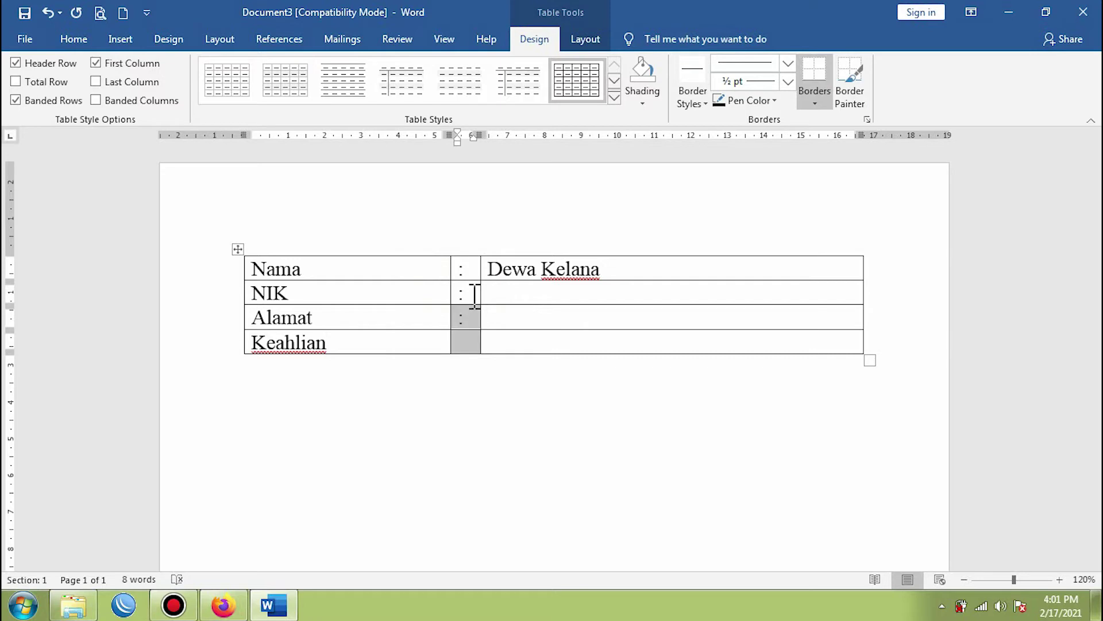
- Add the Keahlian colon and enter the NIK number in its value cell
{"action": "left_click", "coordinate": [475, 342]}
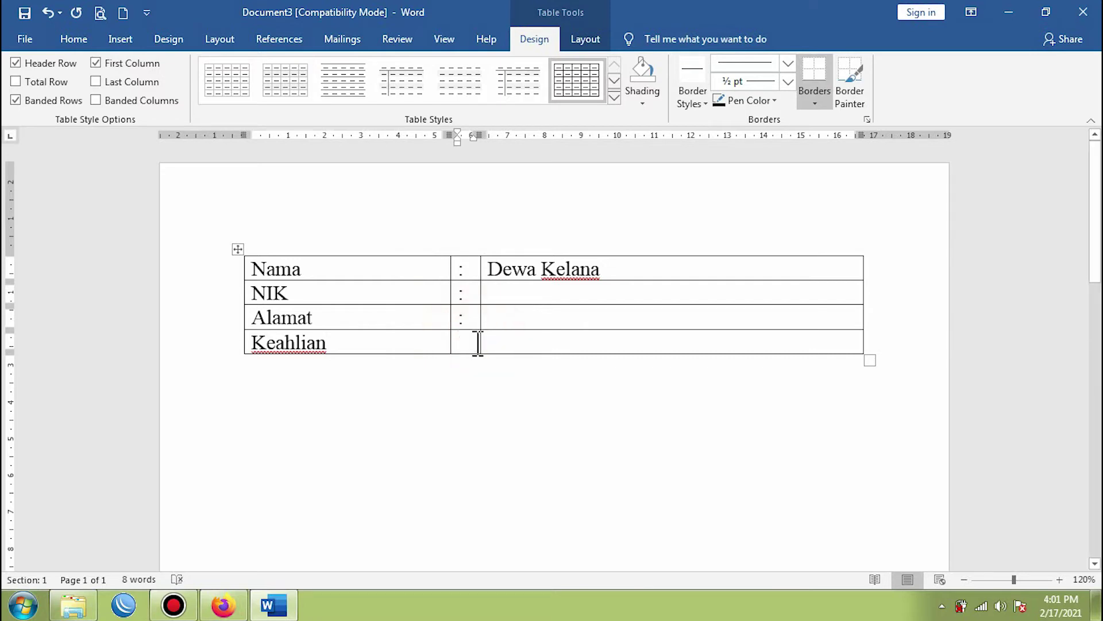
{"action": "type", "text": ":"}
{"action": "left_click", "coordinate": [503, 293]}
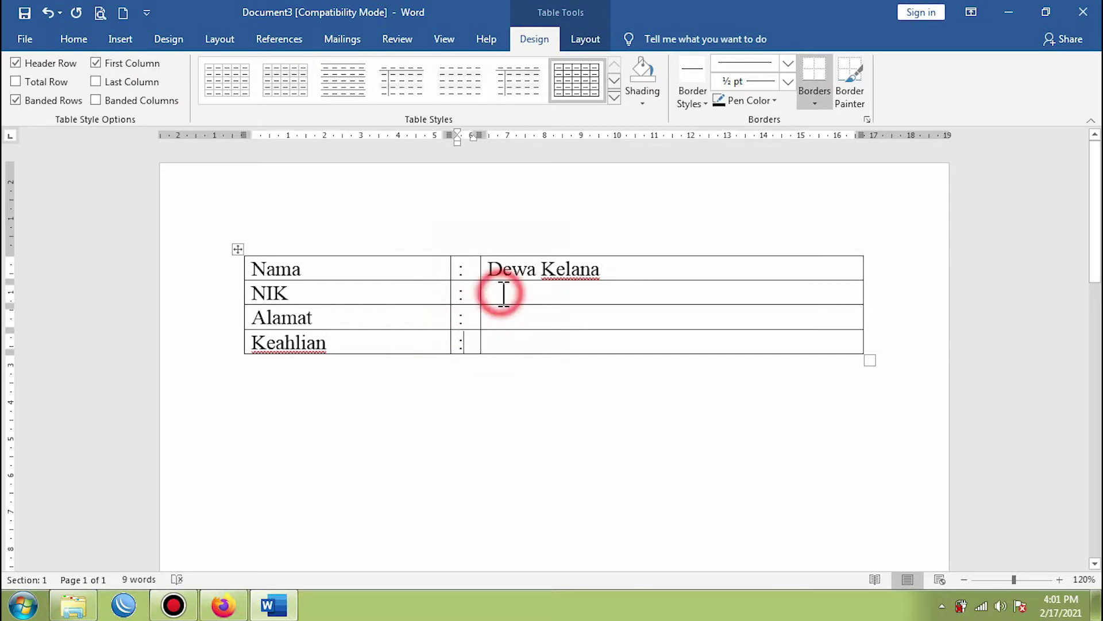
{"action": "type", "text": "365466"}
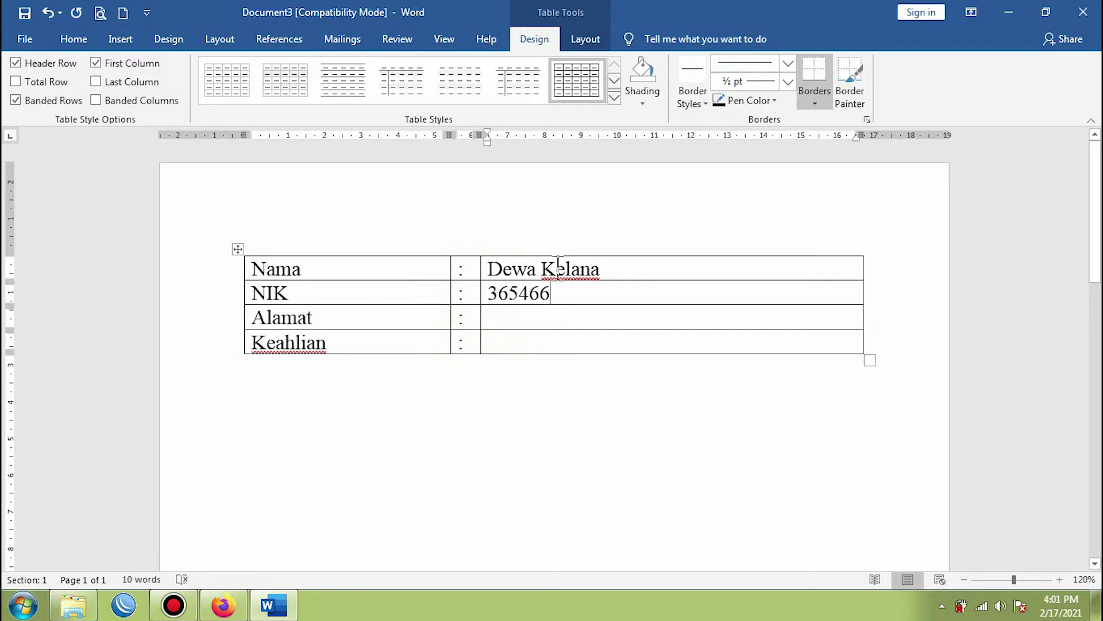
- Enter the street address in the Alamat value cell, correcting its last word
{"action": "left_click", "coordinate": [499, 319]}
{"action": "type", "text": "Jl"}
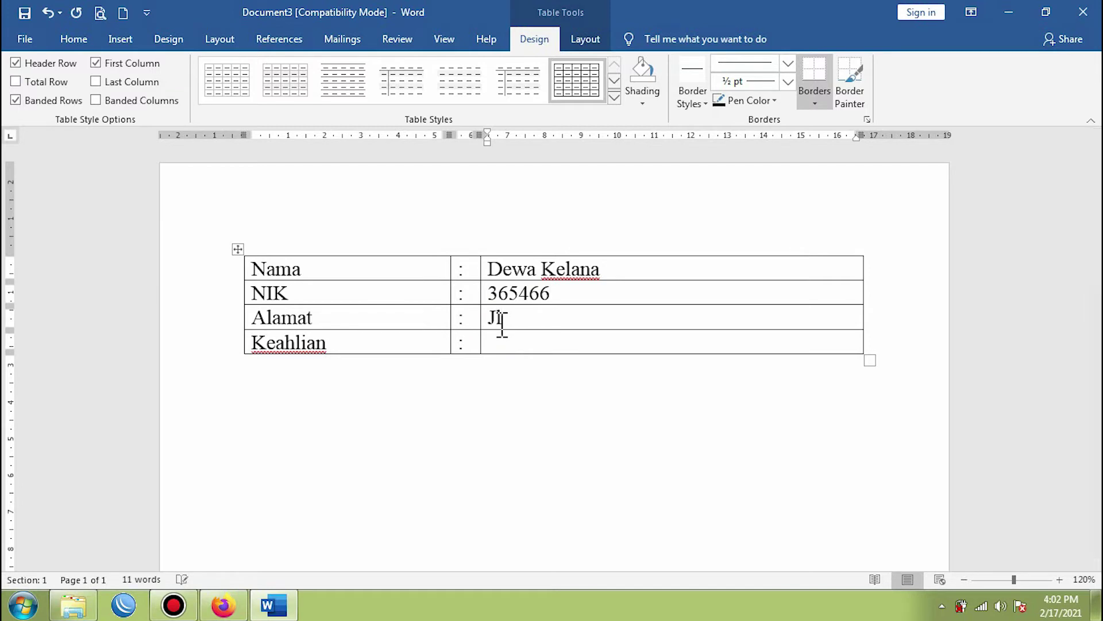
{"action": "type", "text": ". Dewata "}
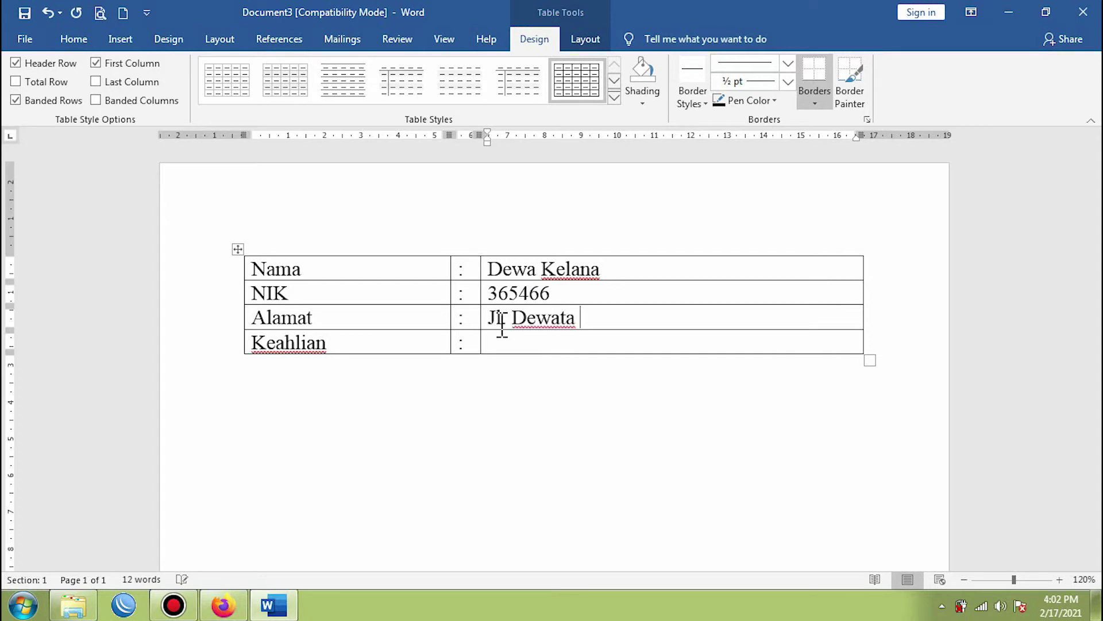
{"action": "type", "text": "No.3 BAku"}
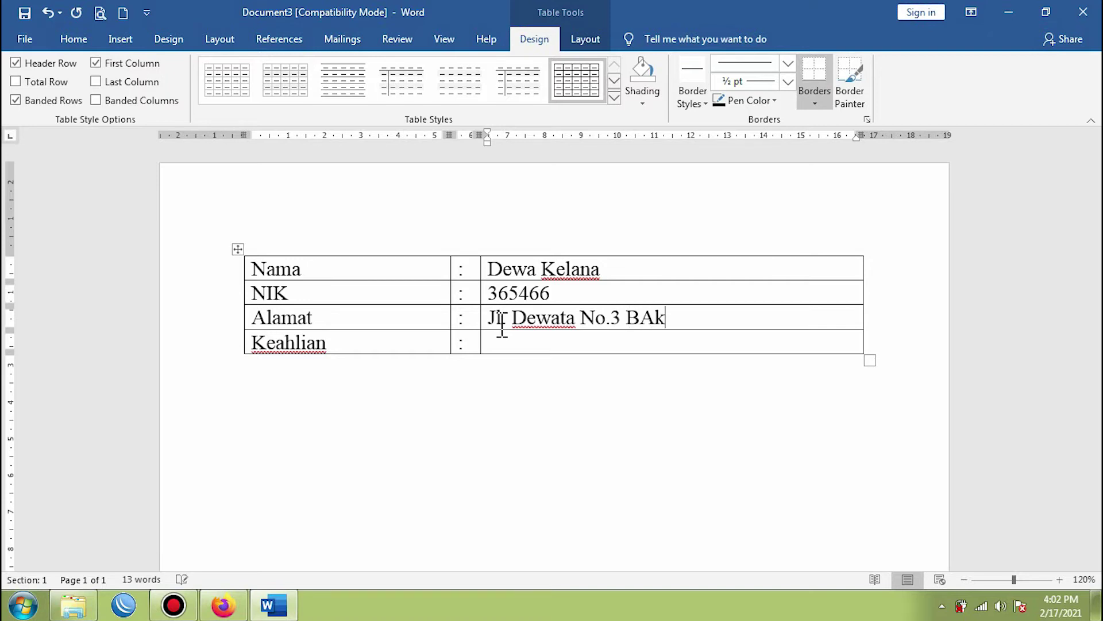
{"action": "key", "text": "BackSpace"}
{"action": "key", "text": "BackSpace"}
{"action": "key", "text": "BackSpace"}
{"action": "type", "text": "ali"}
- Type Teknik in the Keahlian value cell with a new line below it
{"action": "left_click", "coordinate": [500, 343]}
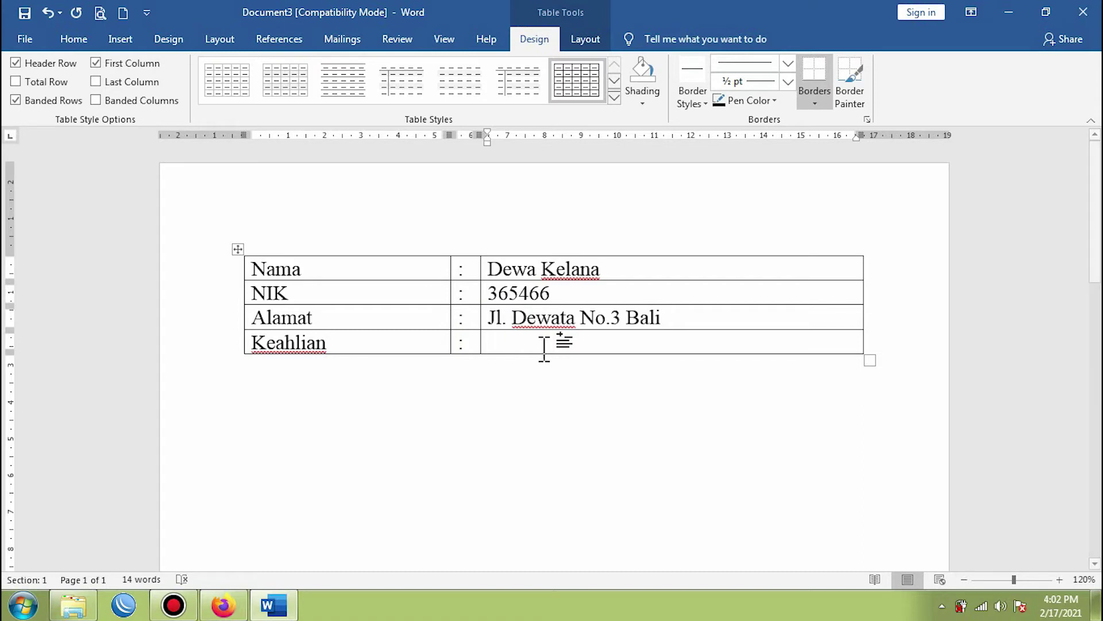
{"action": "type", "text": "Teknik"}
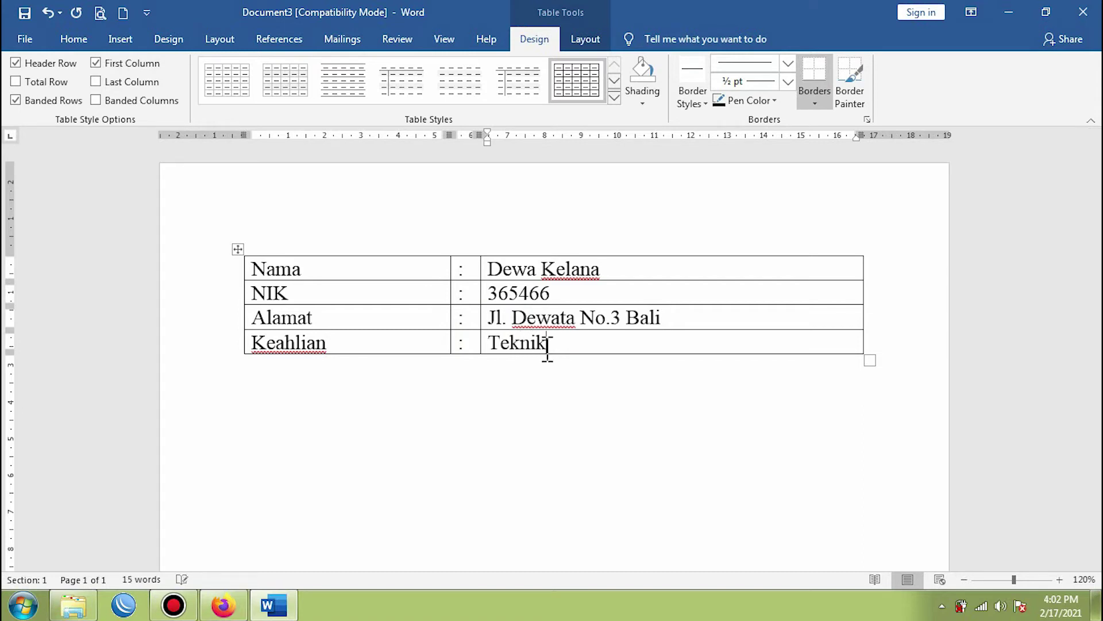
{"action": "key", "text": "Return"}
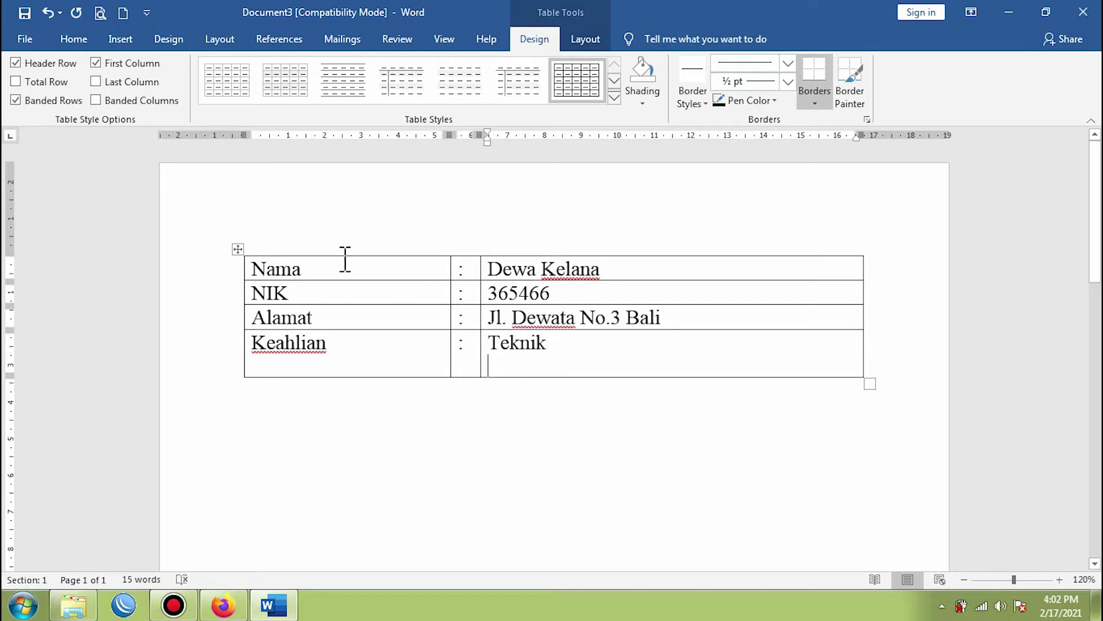
- Apply 1. 2. 3. numbering to the line under Teknik
{"action": "left_click", "coordinate": [115, 40]}
{"action": "left_click", "coordinate": [84, 41]}
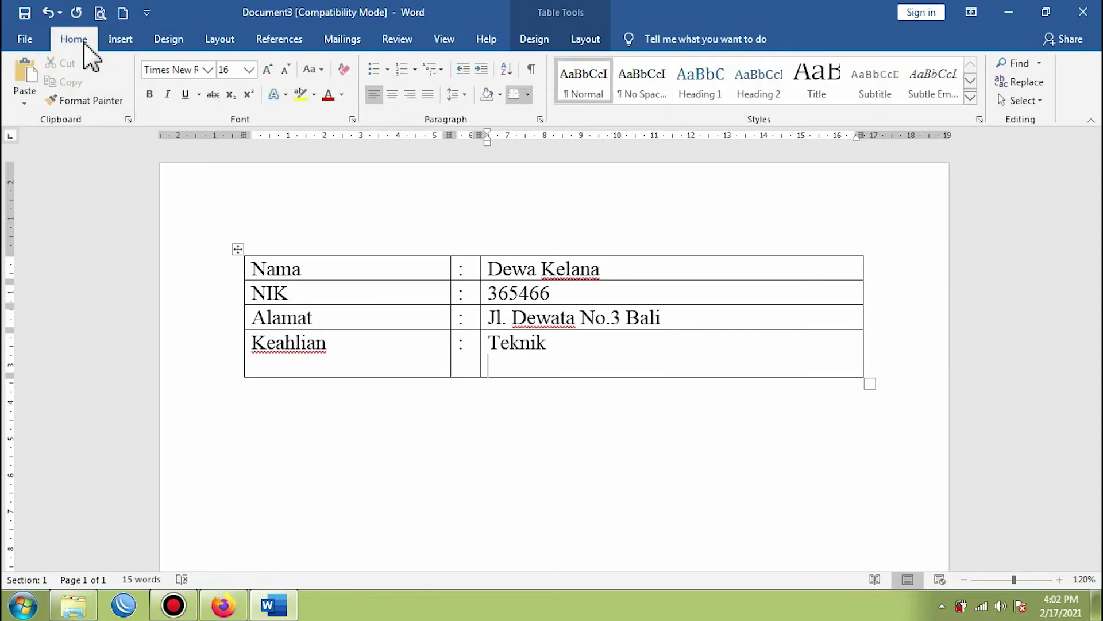
{"action": "left_click", "coordinate": [417, 68]}
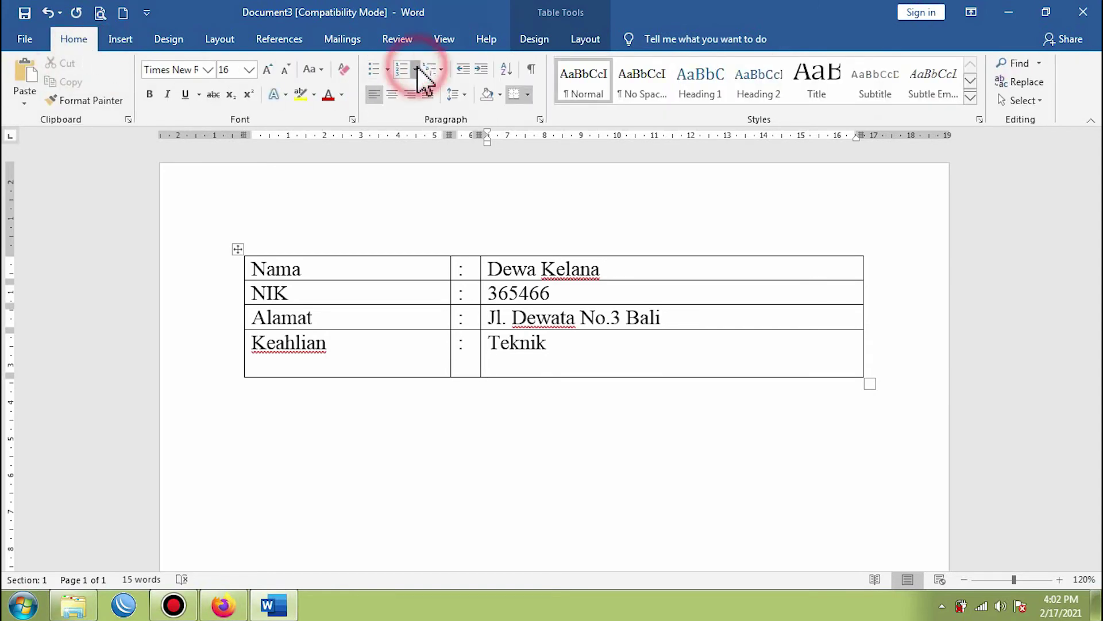
{"action": "left_click", "coordinate": [419, 147]}
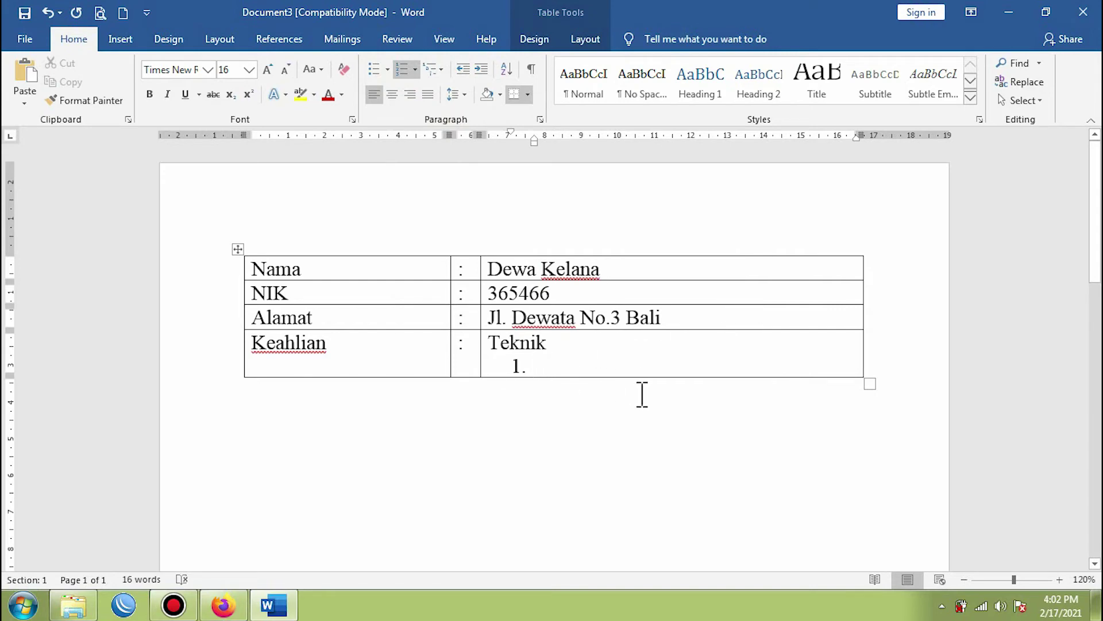
- Enter numbered items Pemrograman and Jaringan, then end the list with an unnumbered line
{"action": "type", "text": "Pemrograman"}
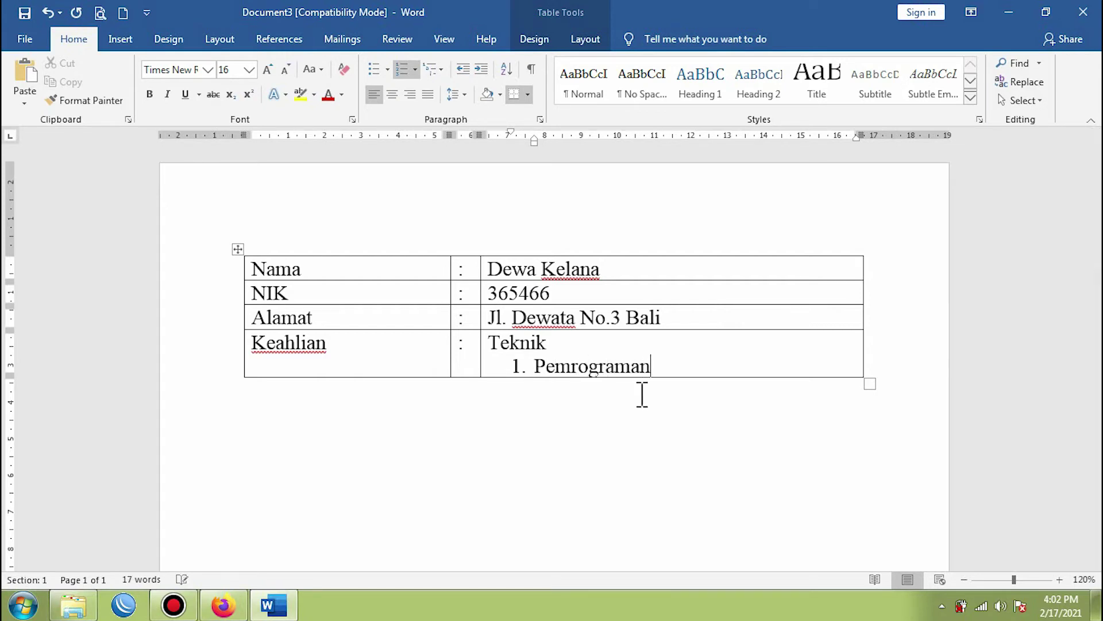
{"action": "key", "text": "Return"}
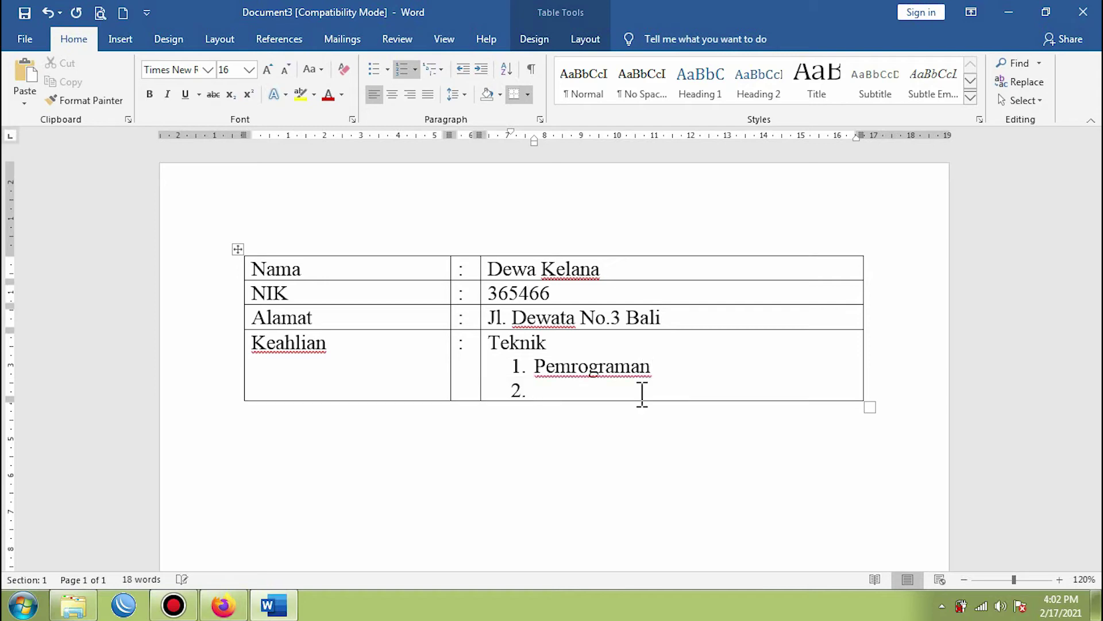
{"action": "type", "text": "Jaringan"}
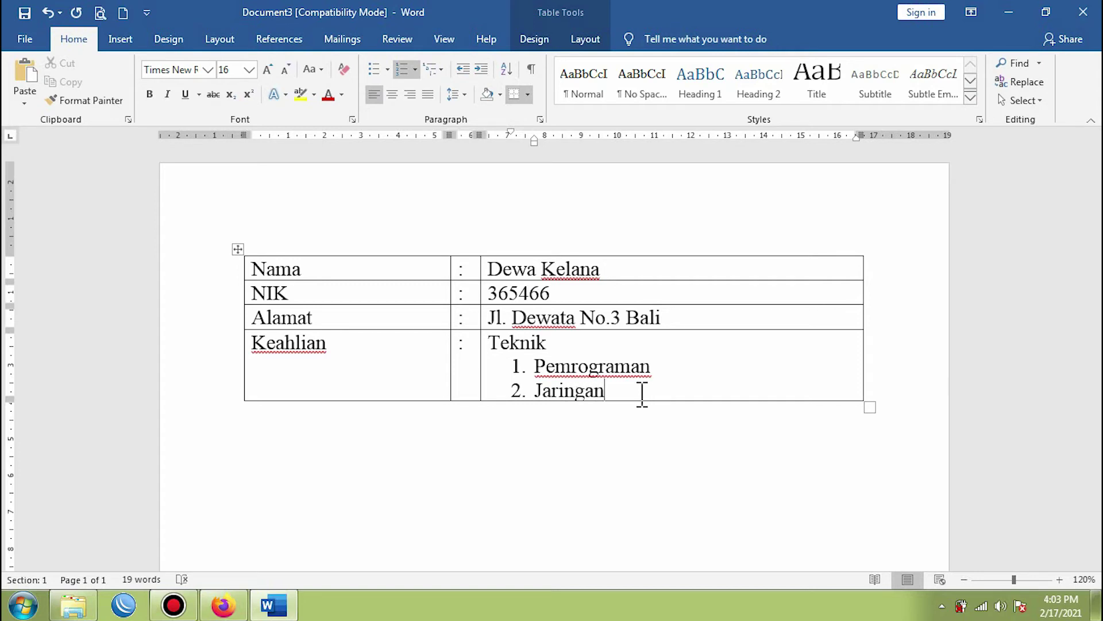
{"action": "key", "text": "Return"}
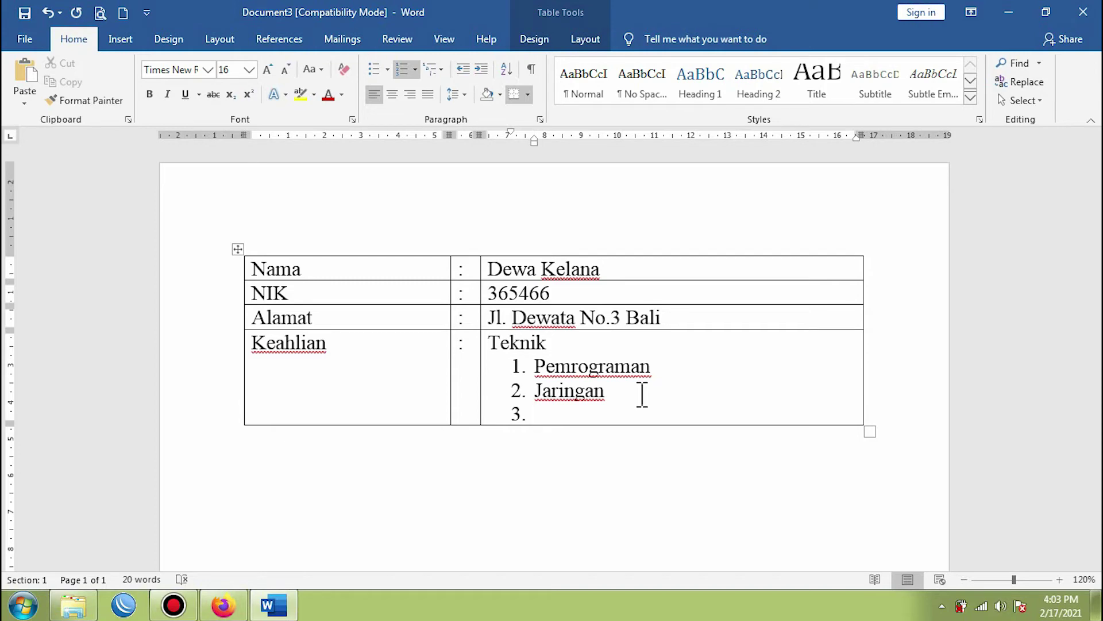
{"action": "key", "text": "BackSpace"}
{"action": "key", "text": "BackSpace"}
{"action": "key", "text": "BackSpace"}
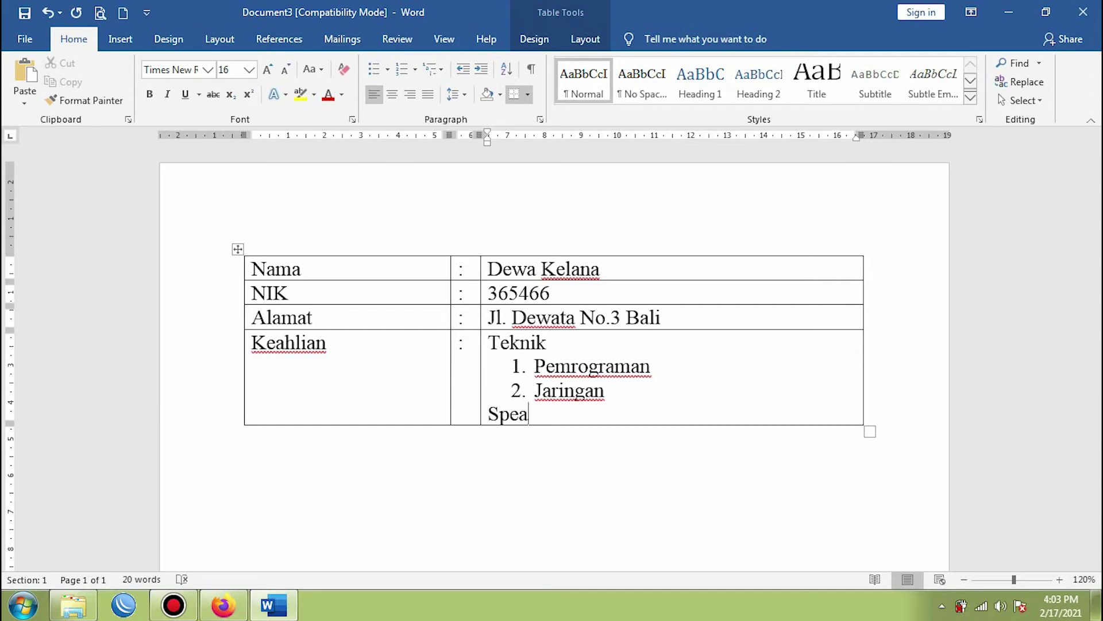
- Replace 'Speaking' with the heading Bahasa below the Teknik list
{"action": "key", "text": "Return"}
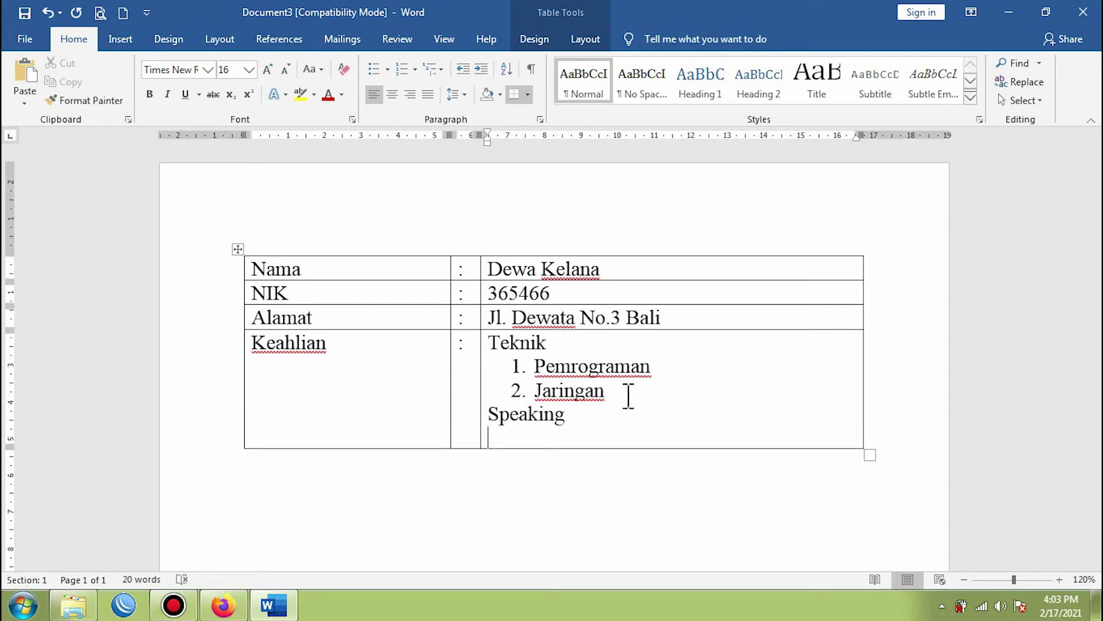
{"action": "left_click", "coordinate": [580, 418]}
{"action": "key", "text": "BackSpace"}
{"action": "key", "text": "BackSpace"}
{"action": "key", "text": "BackSpace"}
{"action": "key", "text": "BackSpace"}
{"action": "key", "text": "BackSpace"}
{"action": "key", "text": "BackSpace"}
{"action": "key", "text": "BackSpace"}
{"action": "key", "text": "BackSpace"}
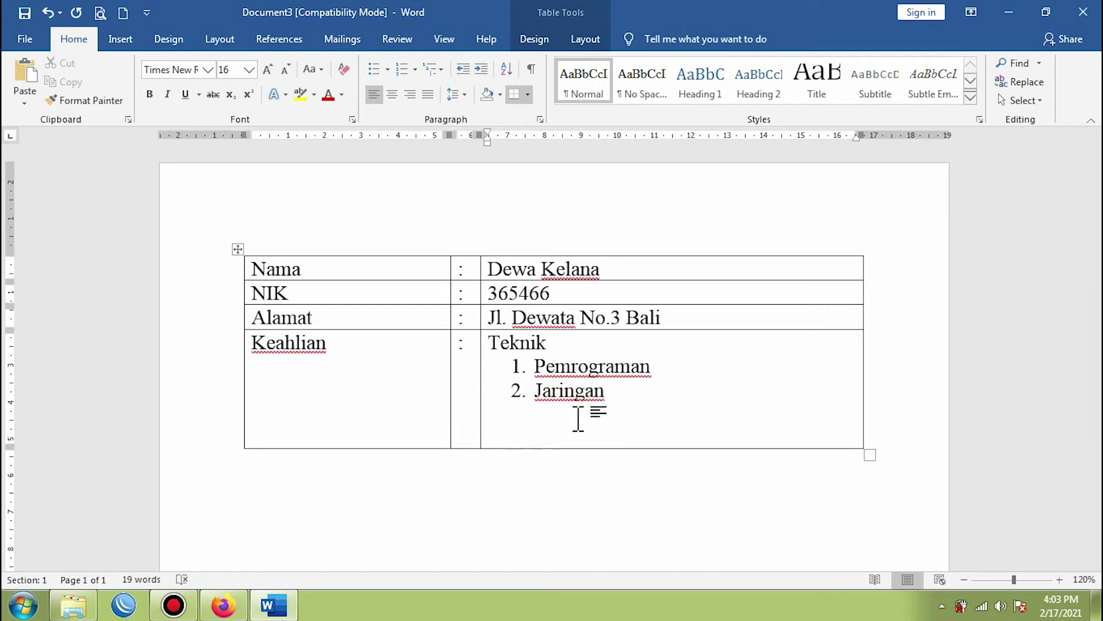
{"action": "type", "text": "Bahasa"}
{"action": "key", "text": "Return"}
{"action": "key", "text": "BackSpace"}
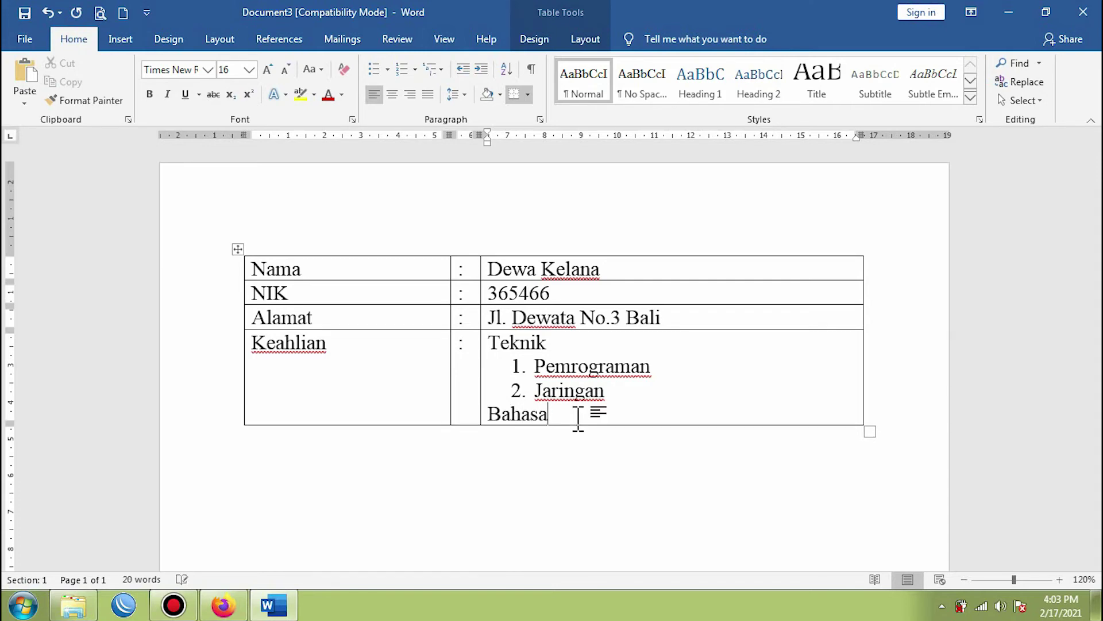
- Add a numbered list under Bahasa with items Indonesia and Inggris
{"action": "key", "text": "Return"}
{"action": "left_click", "coordinate": [401, 70]}
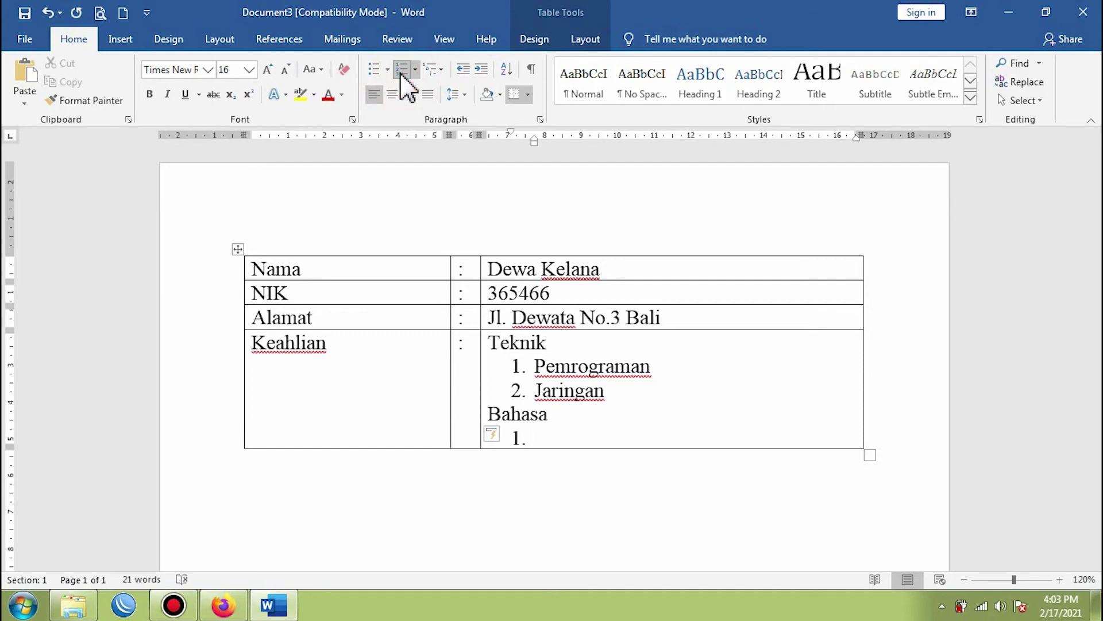
{"action": "type", "text": "Indonesia"}
{"action": "key", "text": "Return"}
{"action": "type", "text": "Ingg"}
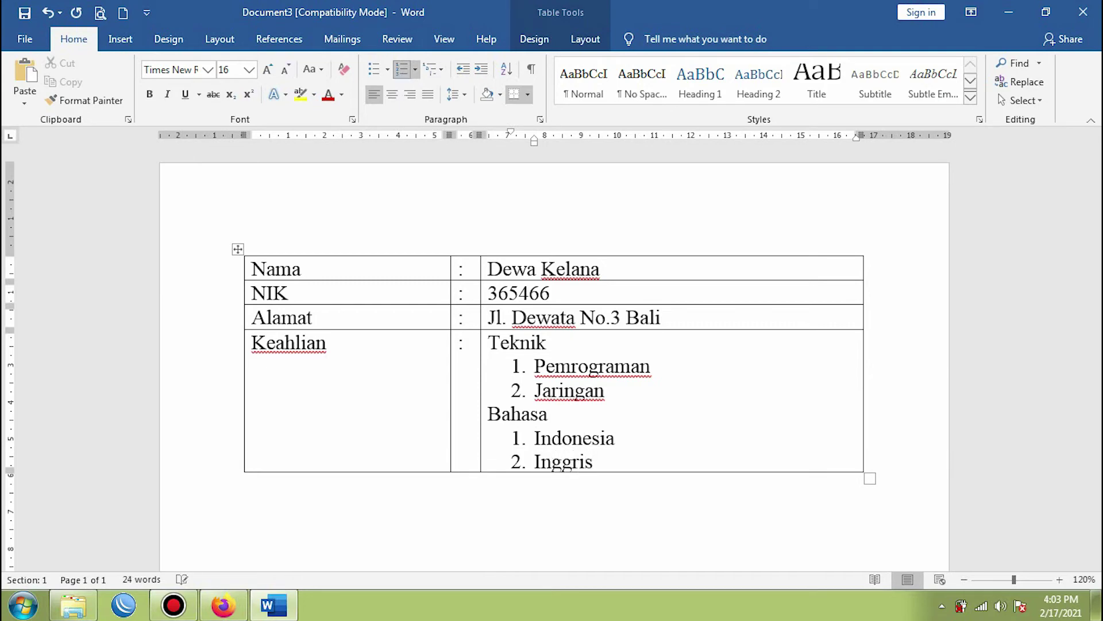
{"action": "type", "text": "ris"}
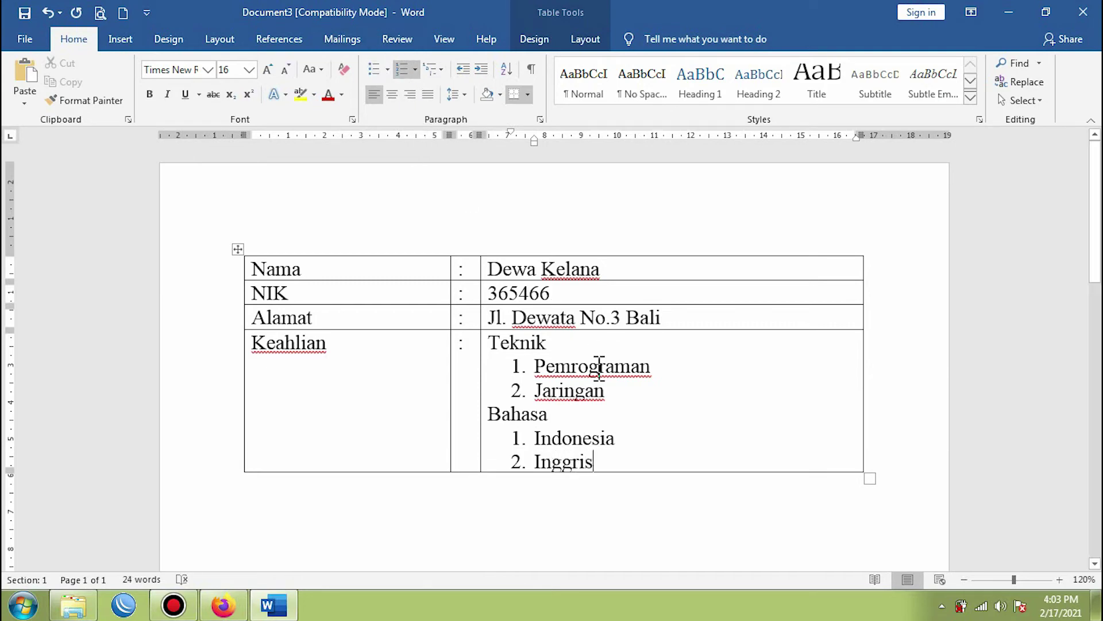
- Select Pemrograman and Jaringan and drag the ruler's left indent marker left
{"action": "left_click", "coordinate": [526, 366]}
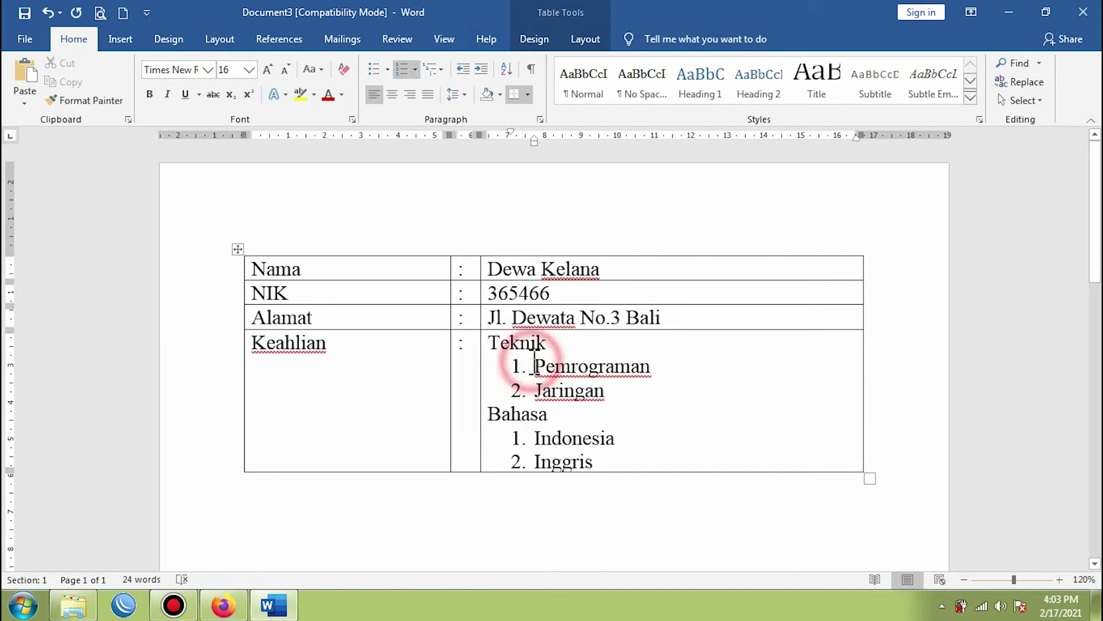
{"action": "left_click_drag", "start_coordinate": [532, 365], "coordinate": [592, 397]}
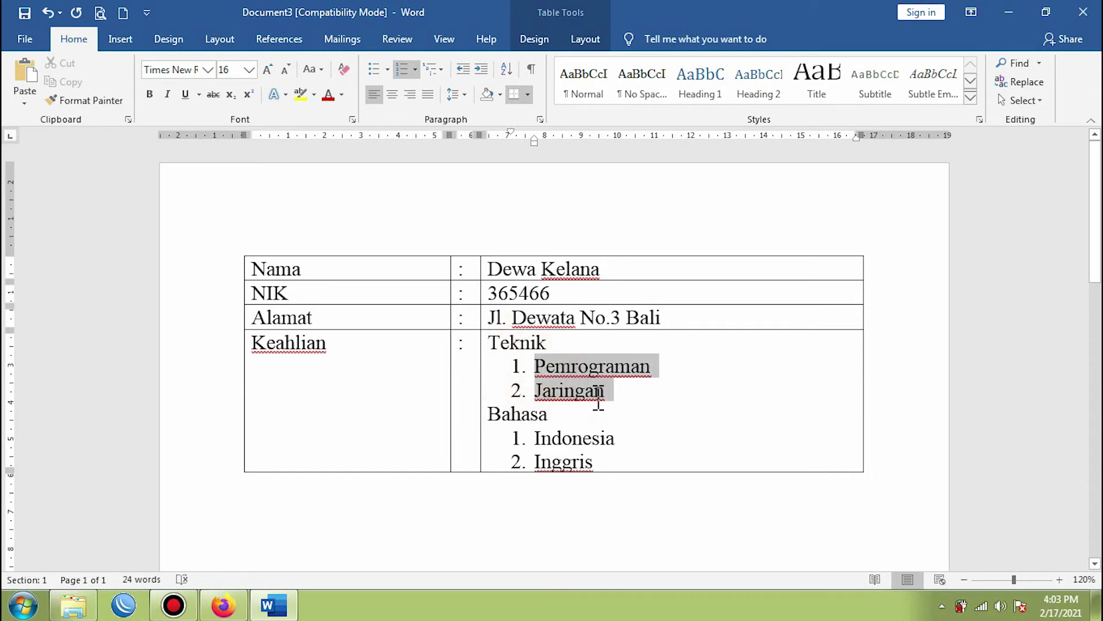
{"action": "left_click", "coordinate": [620, 406]}
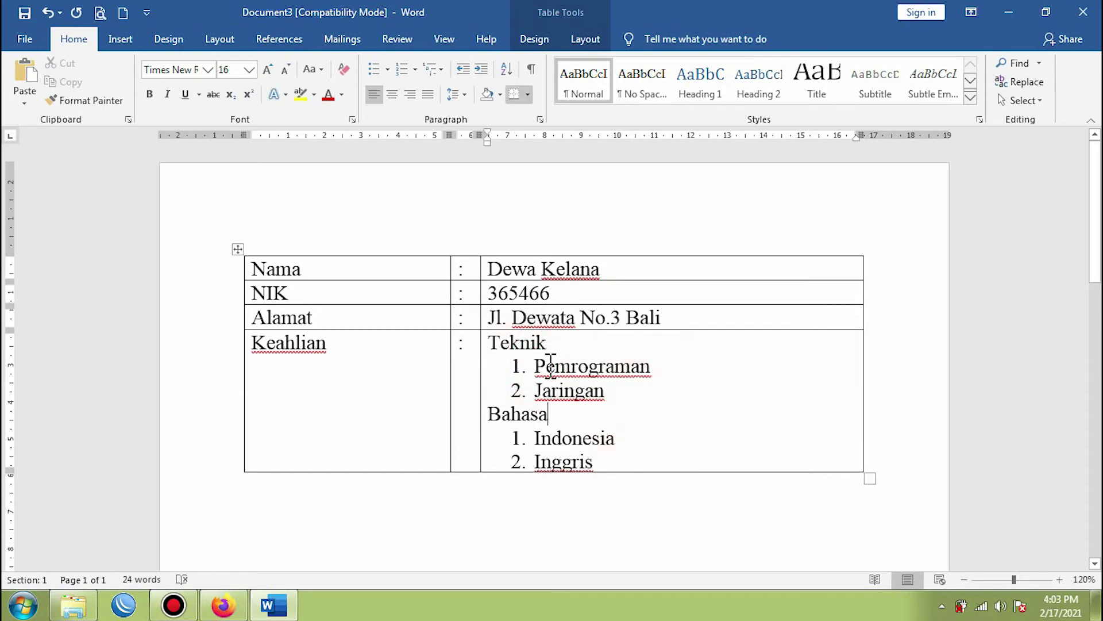
{"action": "left_click_drag", "start_coordinate": [535, 365], "coordinate": [574, 389]}
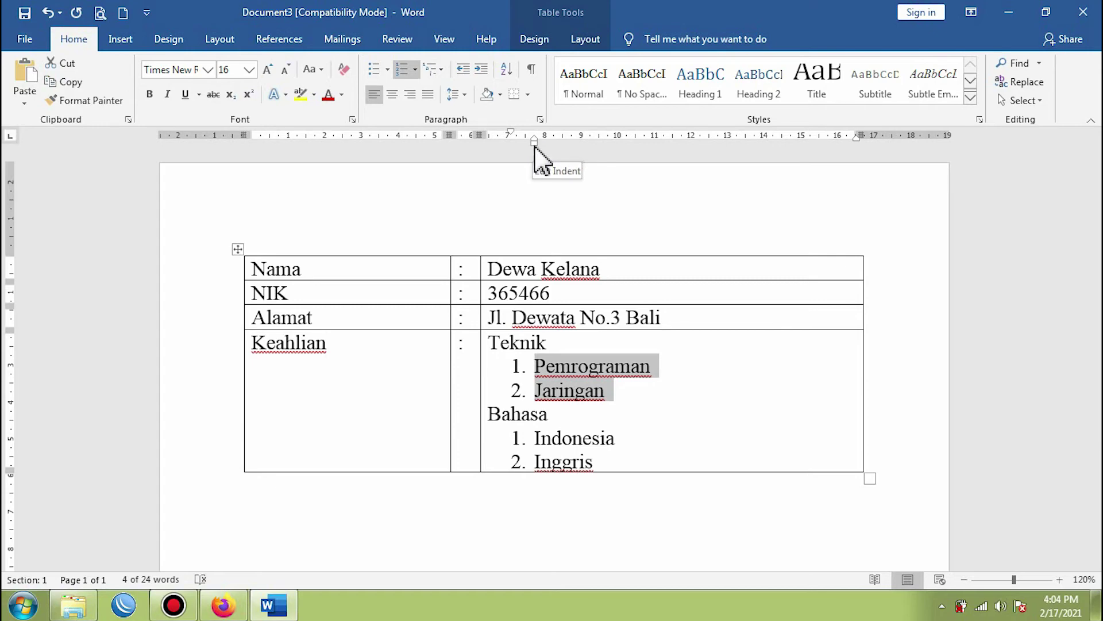
{"action": "left_click_drag", "start_coordinate": [535, 142], "coordinate": [518, 143]}
- Shift the Indonesia and Inggris items left to match the Teknik list's indent
{"action": "left_click", "coordinate": [542, 452]}
{"action": "left_click_drag", "start_coordinate": [542, 452], "coordinate": [597, 463]}
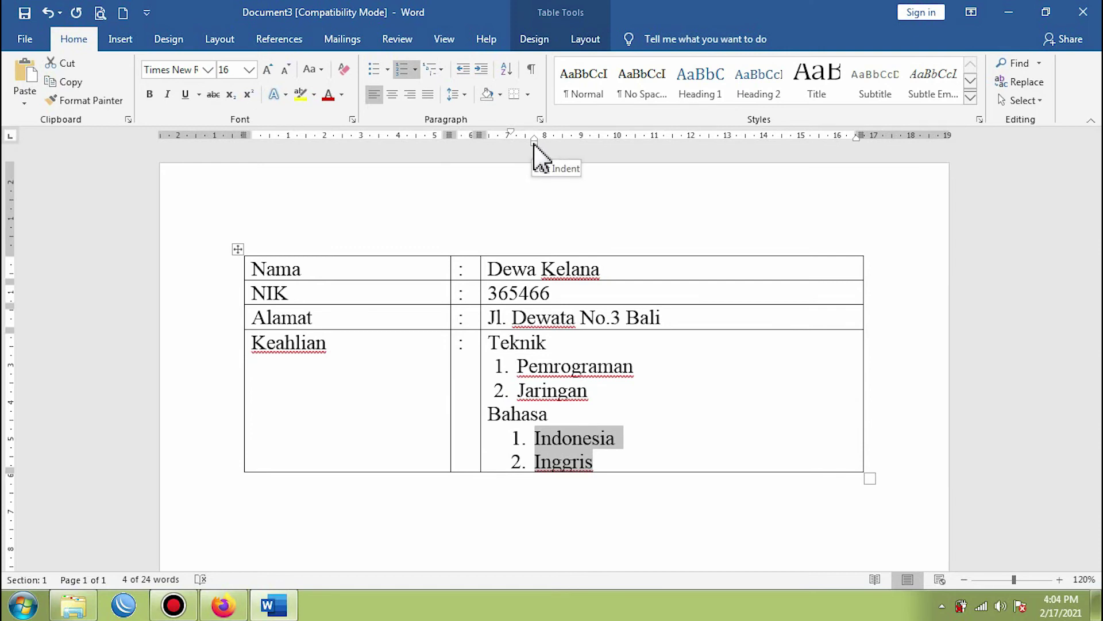
{"action": "mouse_move", "coordinate": [534, 143]}
{"action": "left_mouse_down"}
{"action": "mouse_move", "coordinate": [515, 146]}
{"action": "mouse_move", "coordinate": [522, 153]}
{"action": "left_mouse_up"}
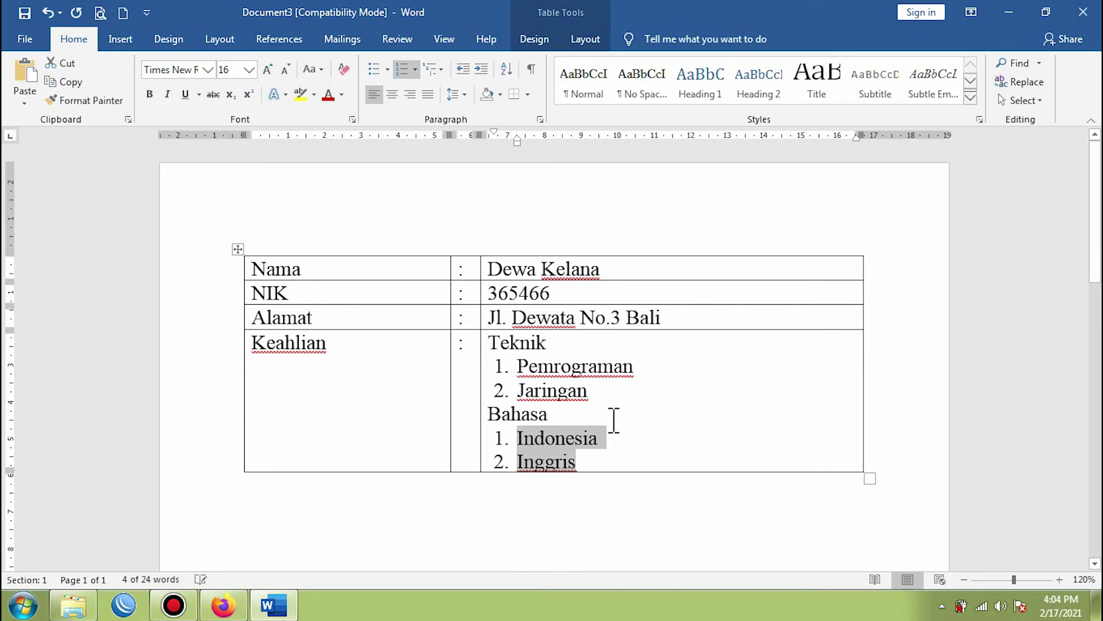
{"action": "left_click", "coordinate": [641, 454]}
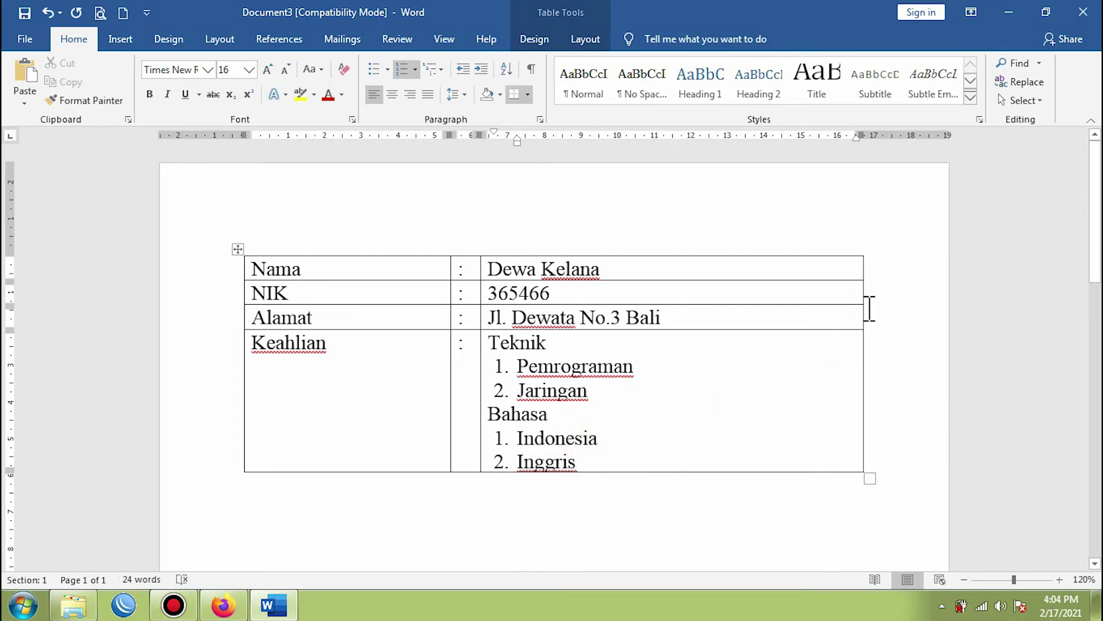
- Pull the table's right edge inward and move the value column's border closer to the colons
{"action": "left_click_drag", "start_coordinate": [862, 310], "coordinate": [721, 307]}
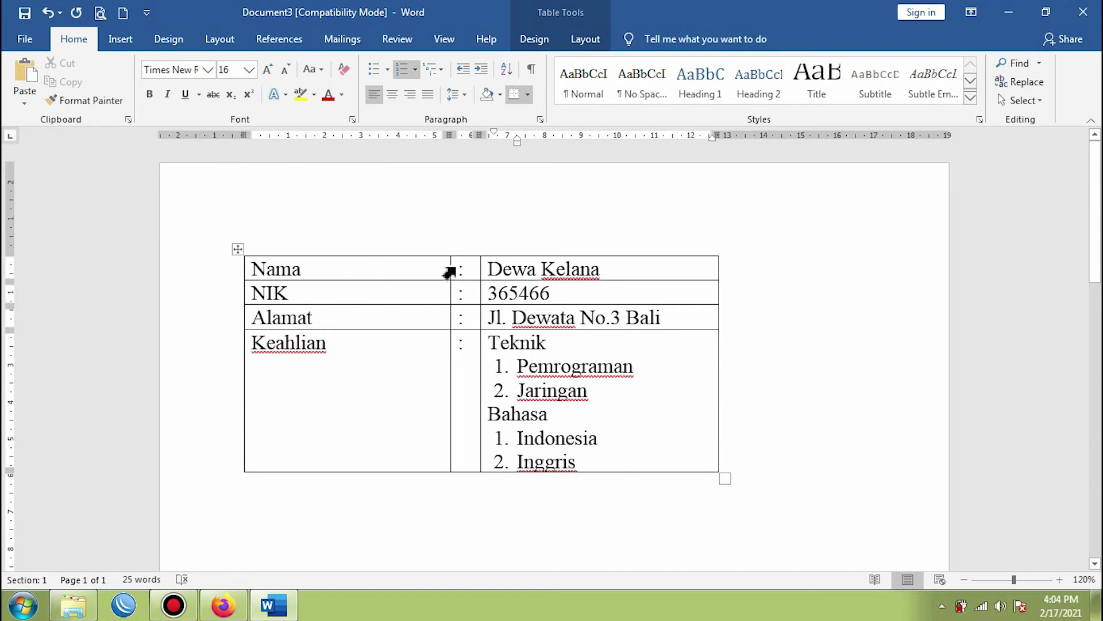
{"action": "left_click_drag", "start_coordinate": [474, 267], "coordinate": [472, 268]}
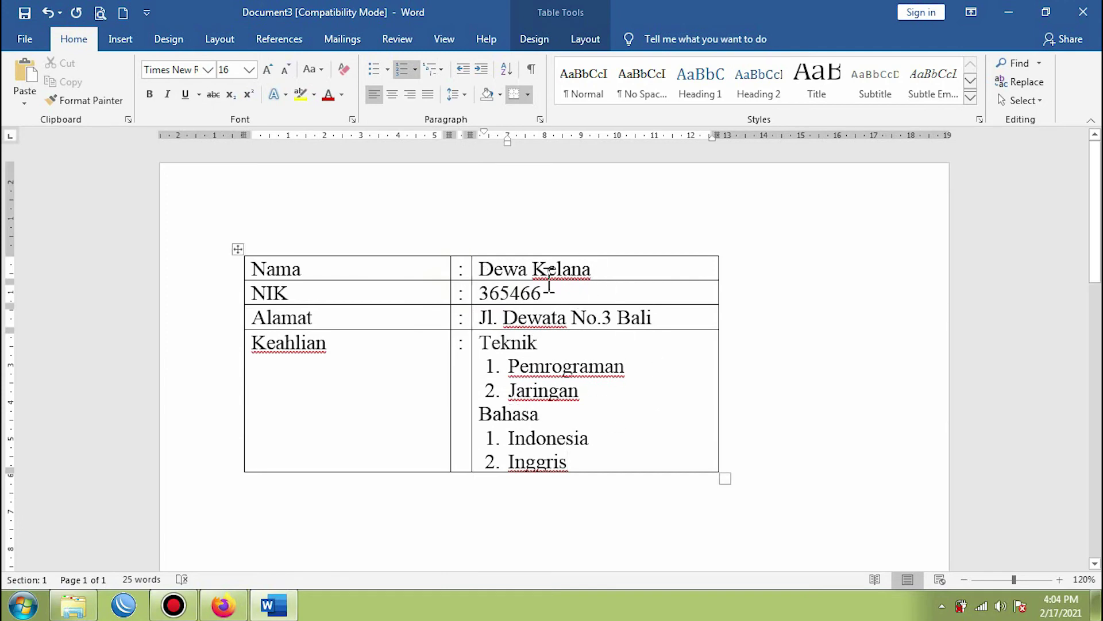
{"action": "left_click", "coordinate": [237, 249]}
{"action": "left_click", "coordinate": [326, 293]}
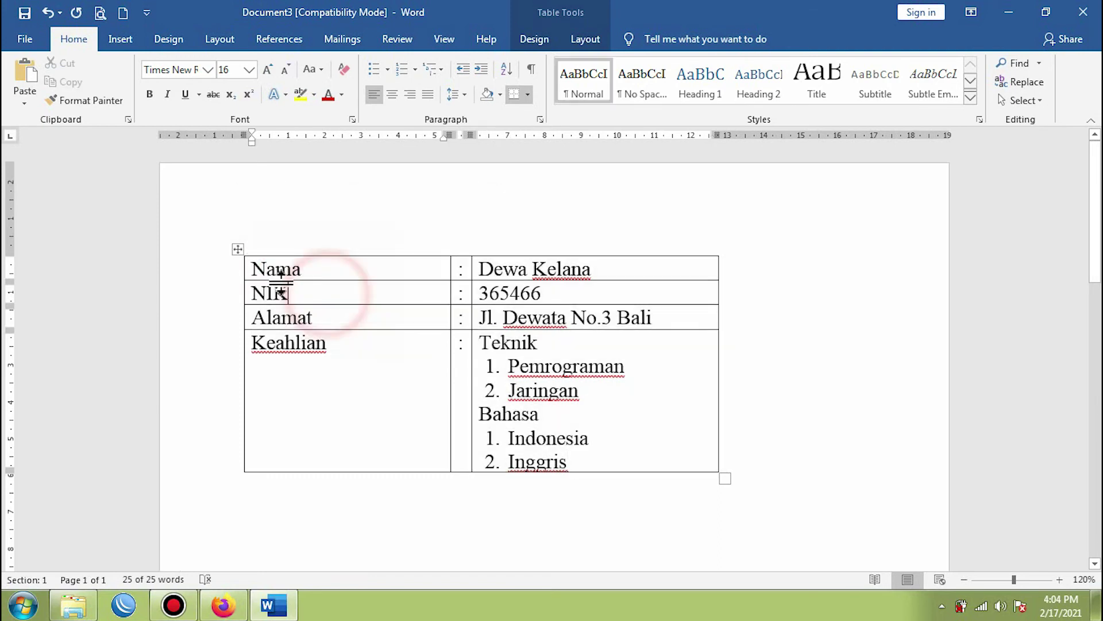
- Select all four table rows and apply No Border from the Borders menu
{"action": "left_click", "coordinate": [257, 269]}
{"action": "left_click_drag", "start_coordinate": [257, 268], "coordinate": [568, 453]}
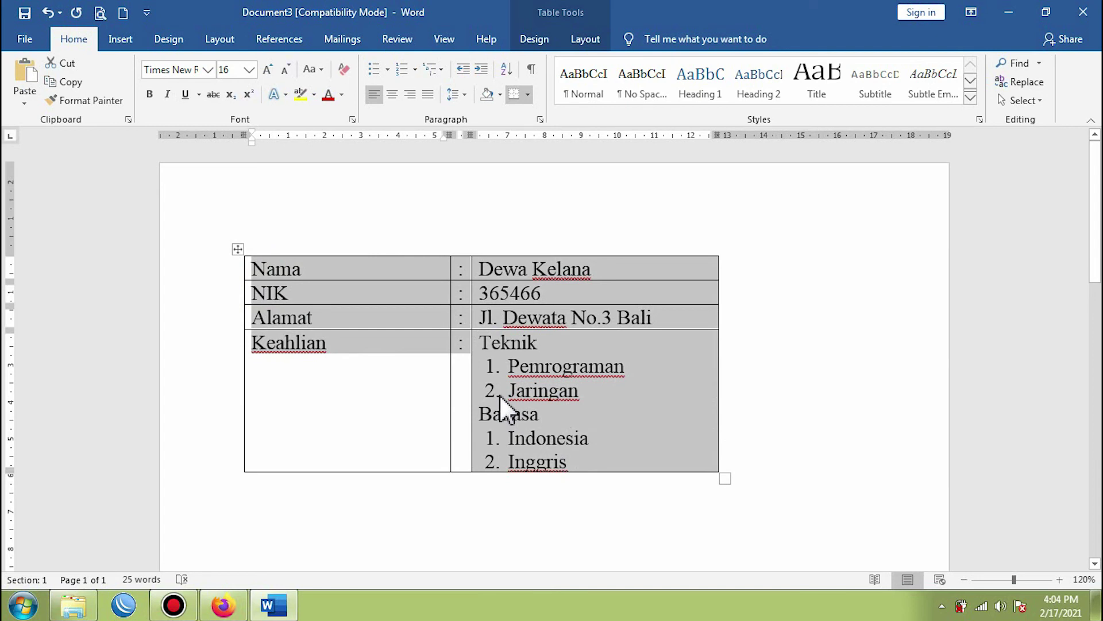
{"action": "left_click", "coordinate": [71, 35]}
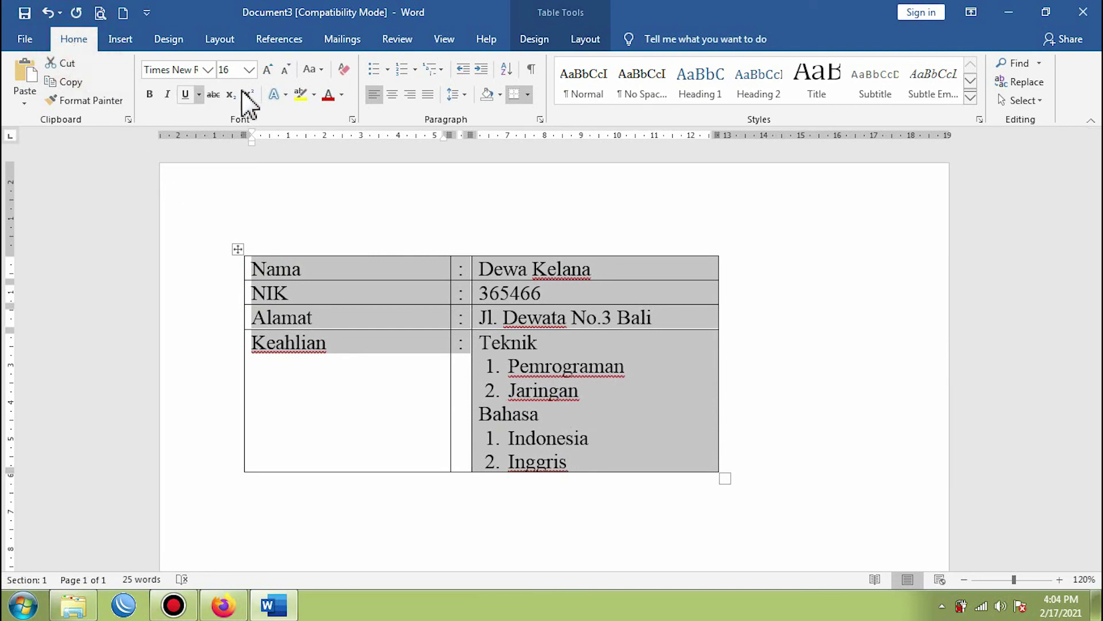
{"action": "left_click", "coordinate": [528, 95]}
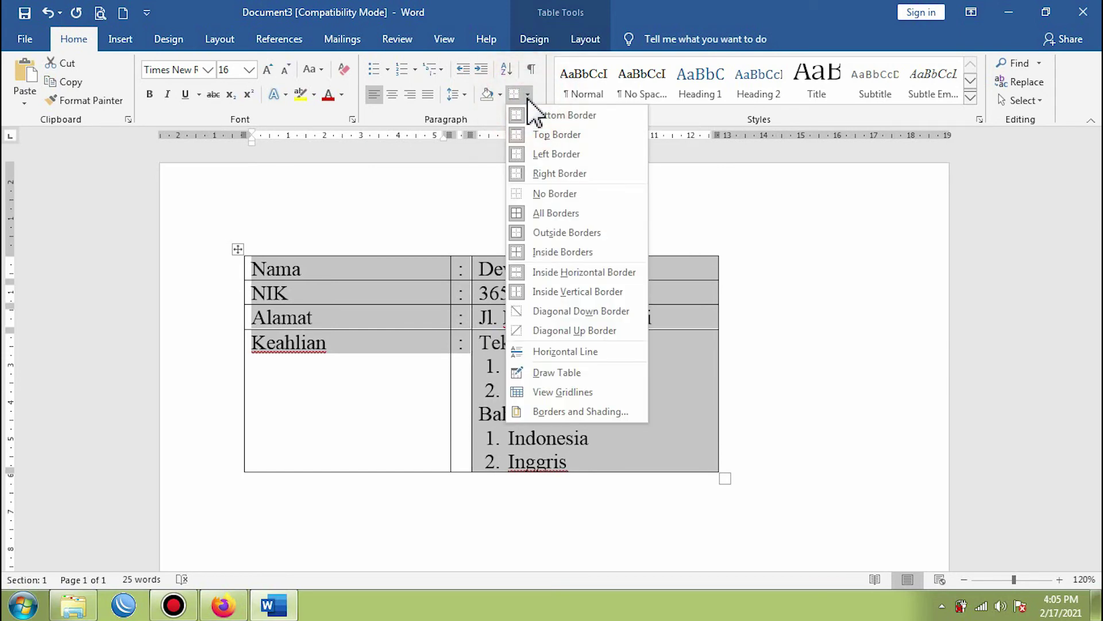
{"action": "left_click", "coordinate": [554, 195]}
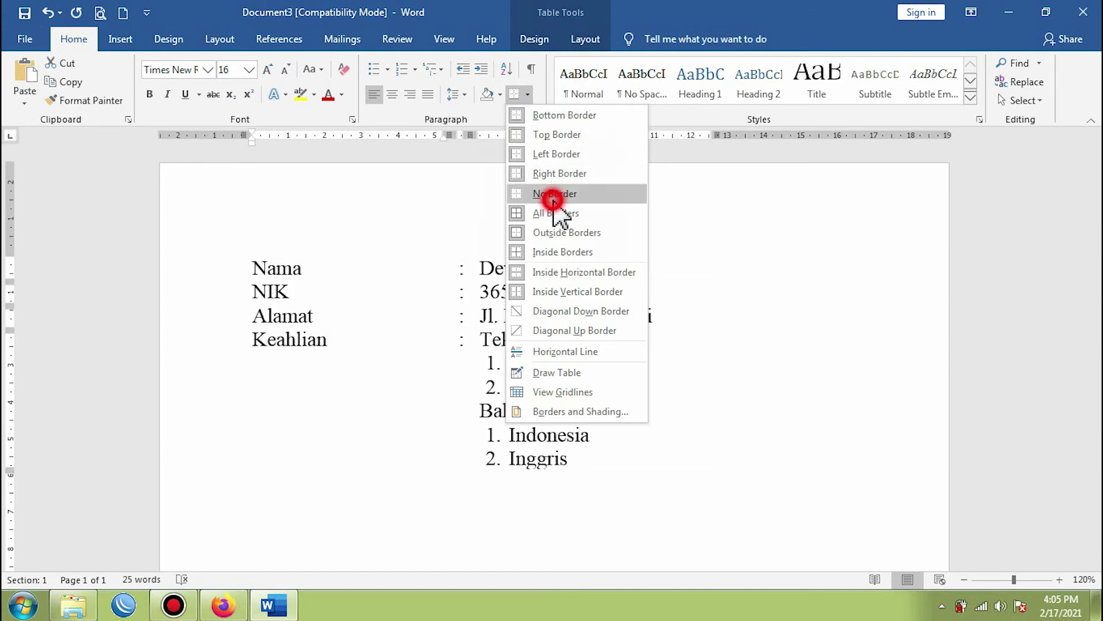
{"action": "left_click", "coordinate": [773, 311]}
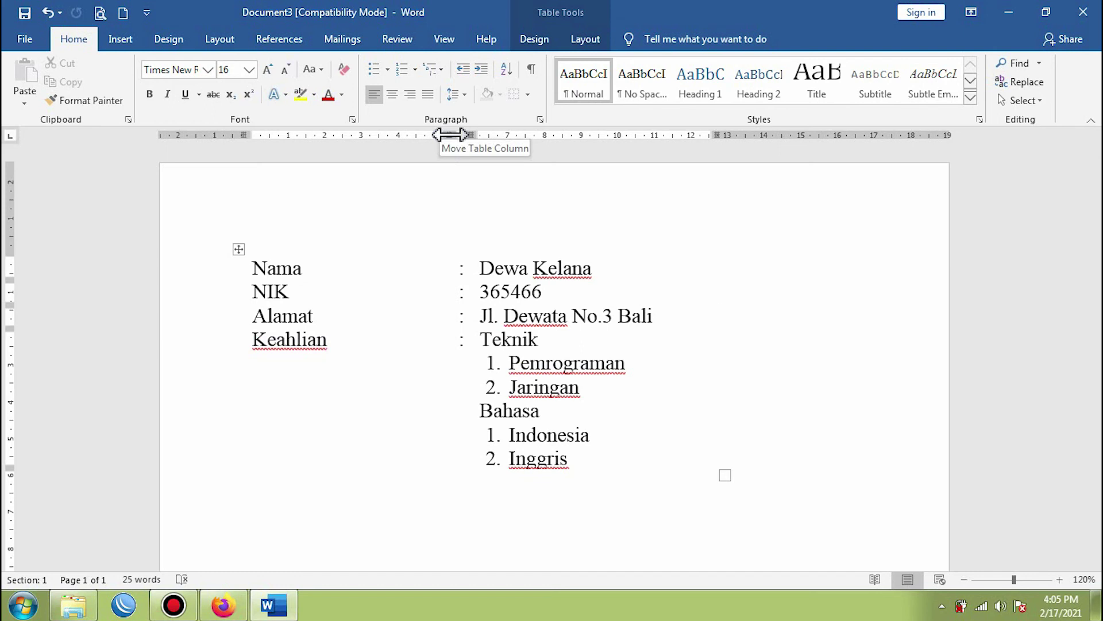
- Narrow the label and value columns on the ruler and shift the table right toward centre
{"action": "left_click_drag", "start_coordinate": [450, 135], "coordinate": [349, 140]}
{"action": "left_click_drag", "start_coordinate": [244, 135], "coordinate": [414, 149]}
{"action": "mouse_move", "coordinate": [790, 138]}
{"action": "left_mouse_down"}
{"action": "mouse_move", "coordinate": [739, 138]}
{"action": "mouse_move", "coordinate": [718, 151]}
{"action": "mouse_move", "coordinate": [800, 155]}
{"action": "mouse_move", "coordinate": [779, 153]}
{"action": "left_mouse_up"}
{"action": "mouse_move", "coordinate": [544, 135]}
{"action": "left_mouse_down"}
{"action": "mouse_move", "coordinate": [553, 135]}
{"action": "mouse_move", "coordinate": [541, 135]}
{"action": "left_mouse_up"}
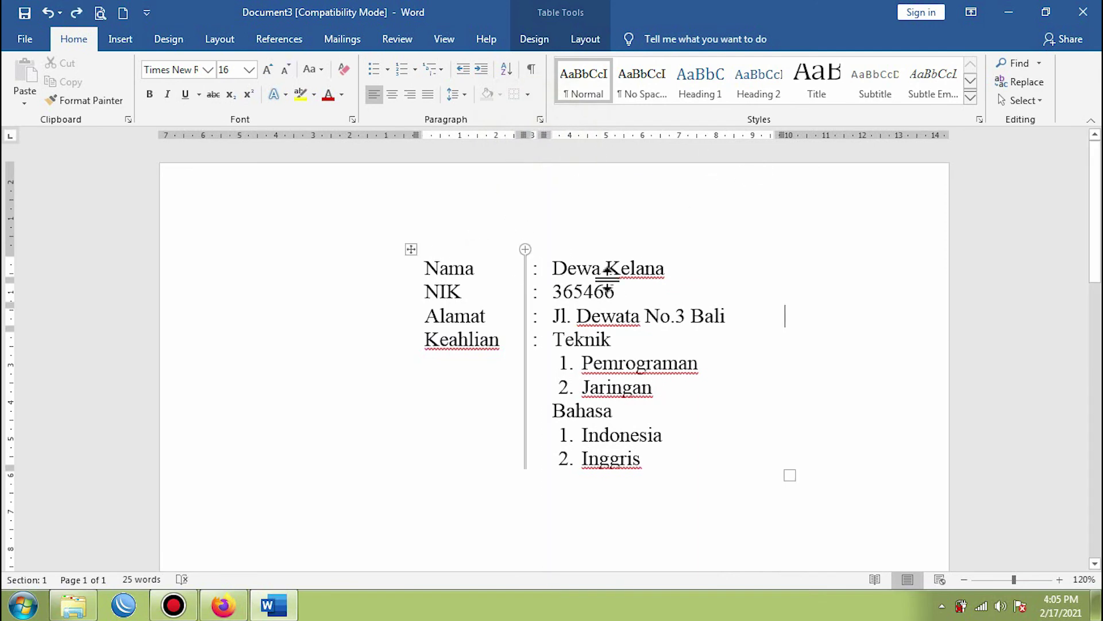
{"action": "left_click", "coordinate": [883, 340]}
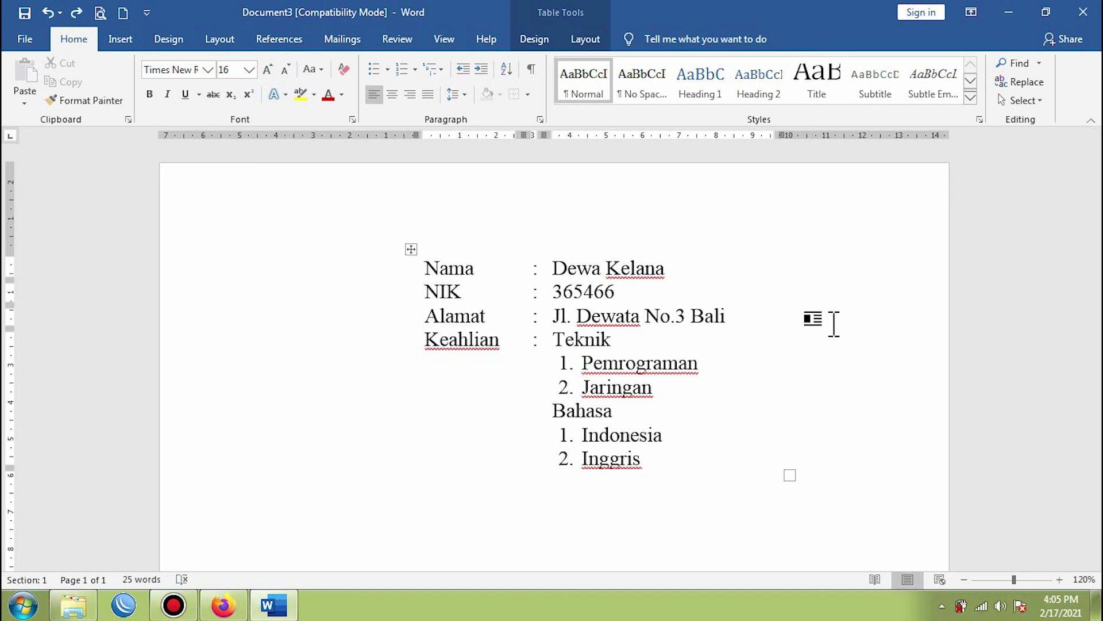
- Check the alignment by placing the caret in the Alamat, Keahlian, name and Teknik cells
{"action": "left_click", "coordinate": [473, 314]}
{"action": "left_click", "coordinate": [475, 337]}
{"action": "left_click", "coordinate": [574, 271]}
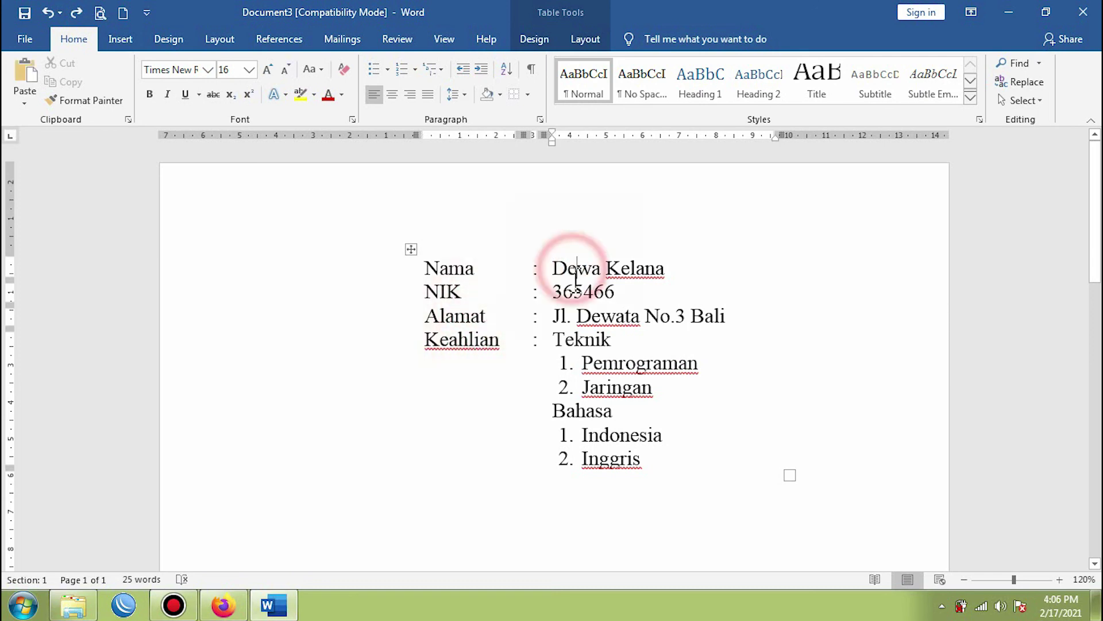
{"action": "left_click", "coordinate": [576, 342]}
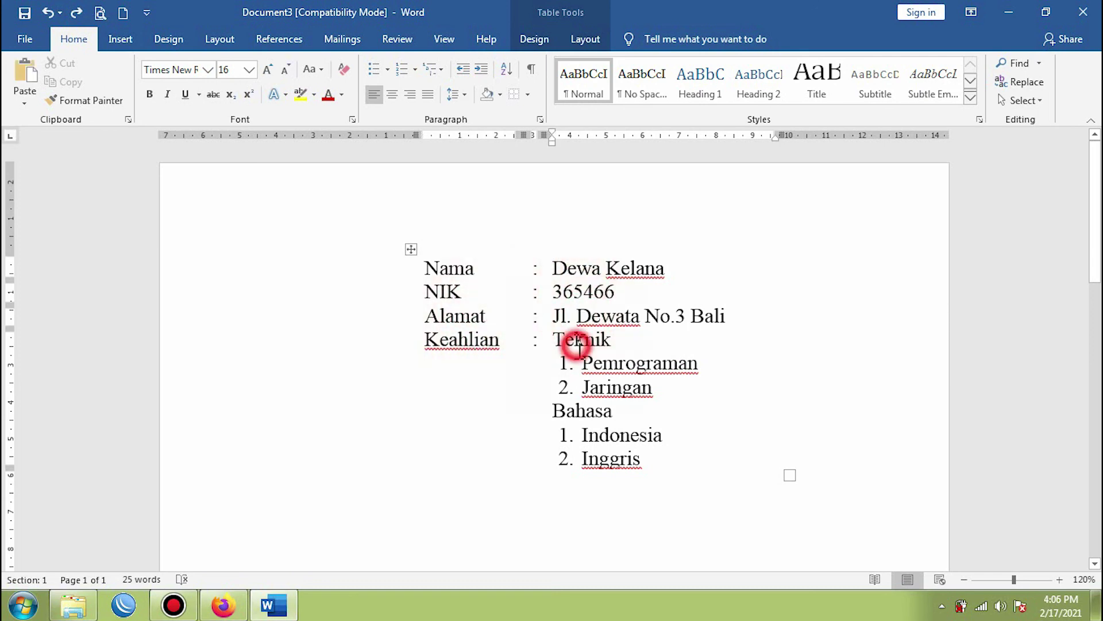